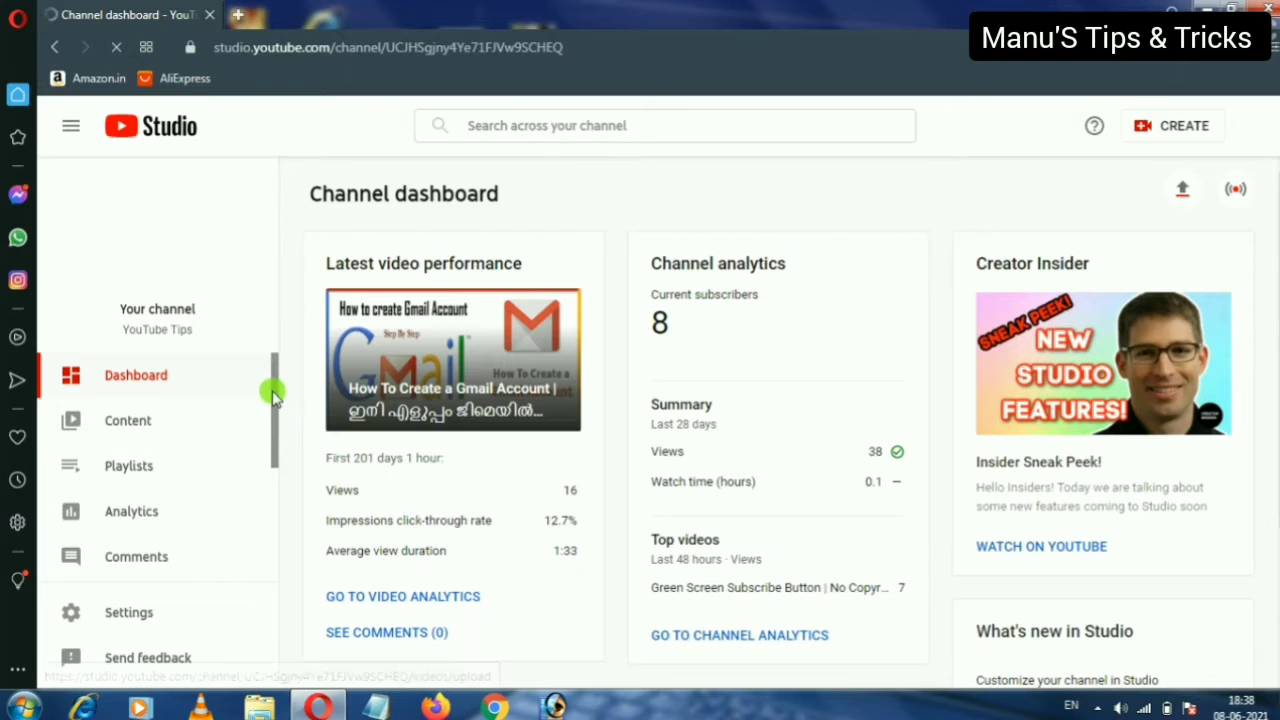
Open the basic info page of the channel customization settings
left_click_drag(274, 393, 276, 505)
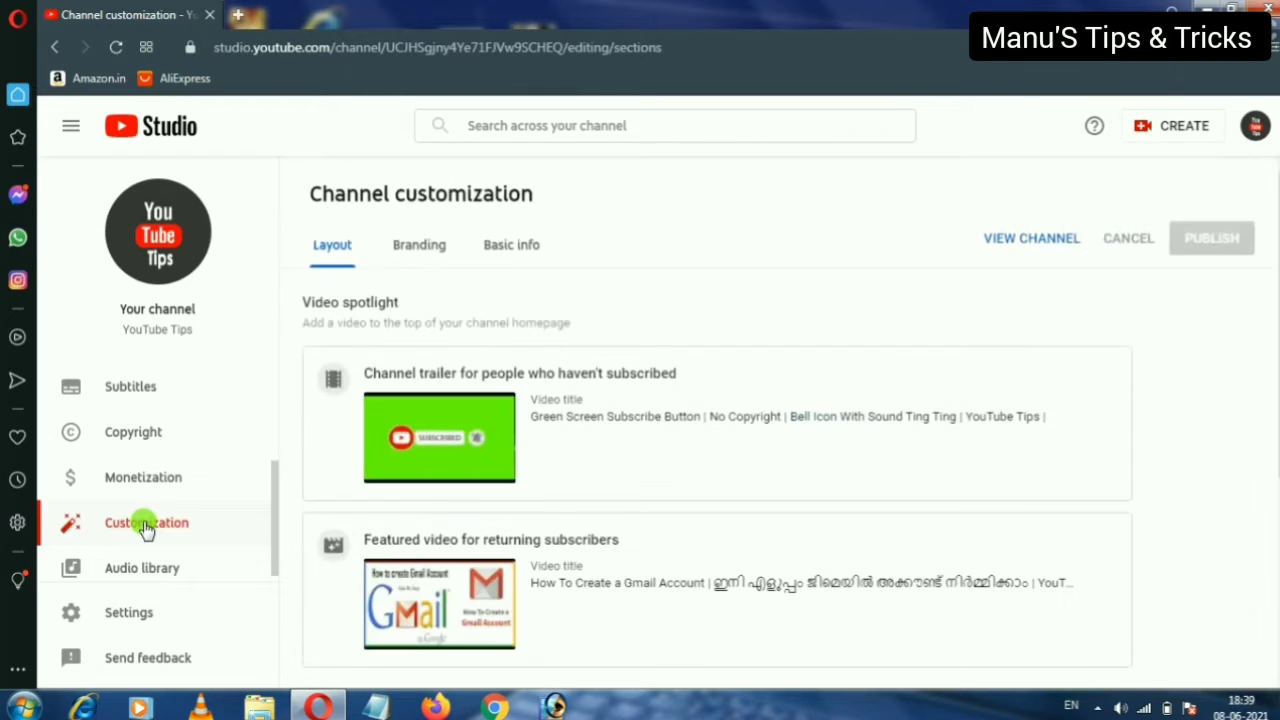
left_click(420, 244)
left_click(507, 248)
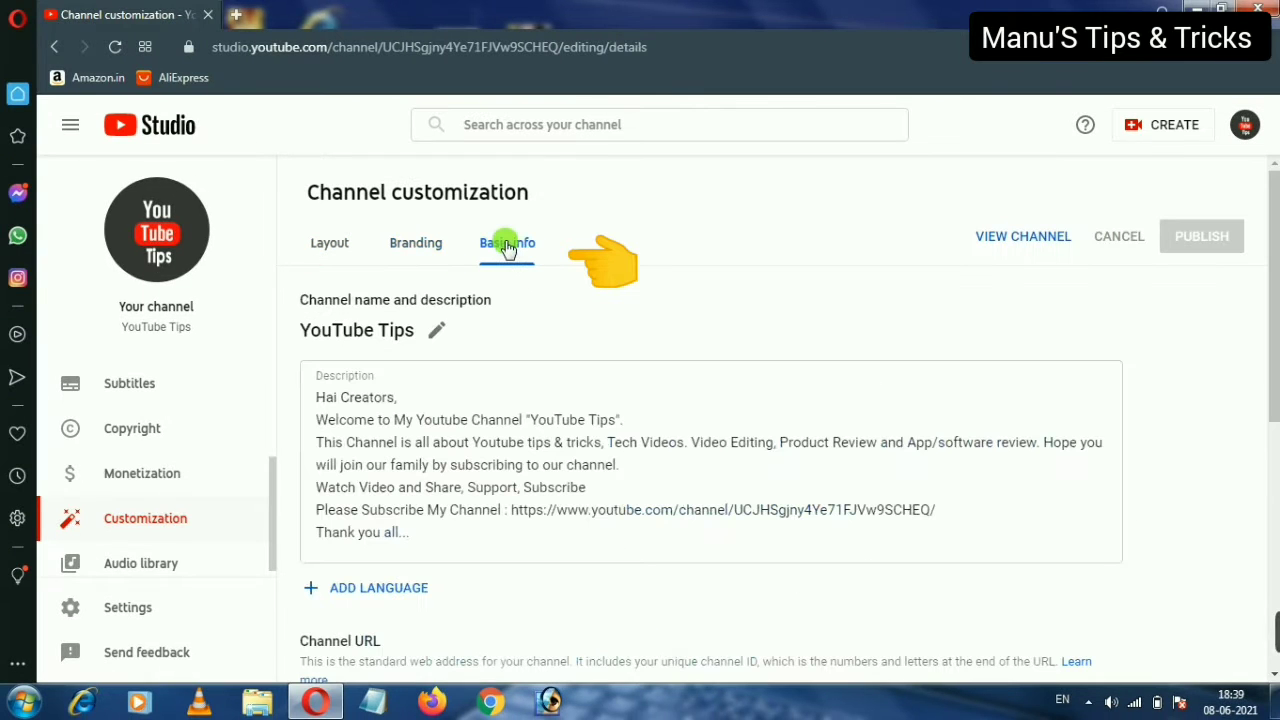
Replace the channel name with "Manu'S Tips & Tricks"
left_click(436, 333)
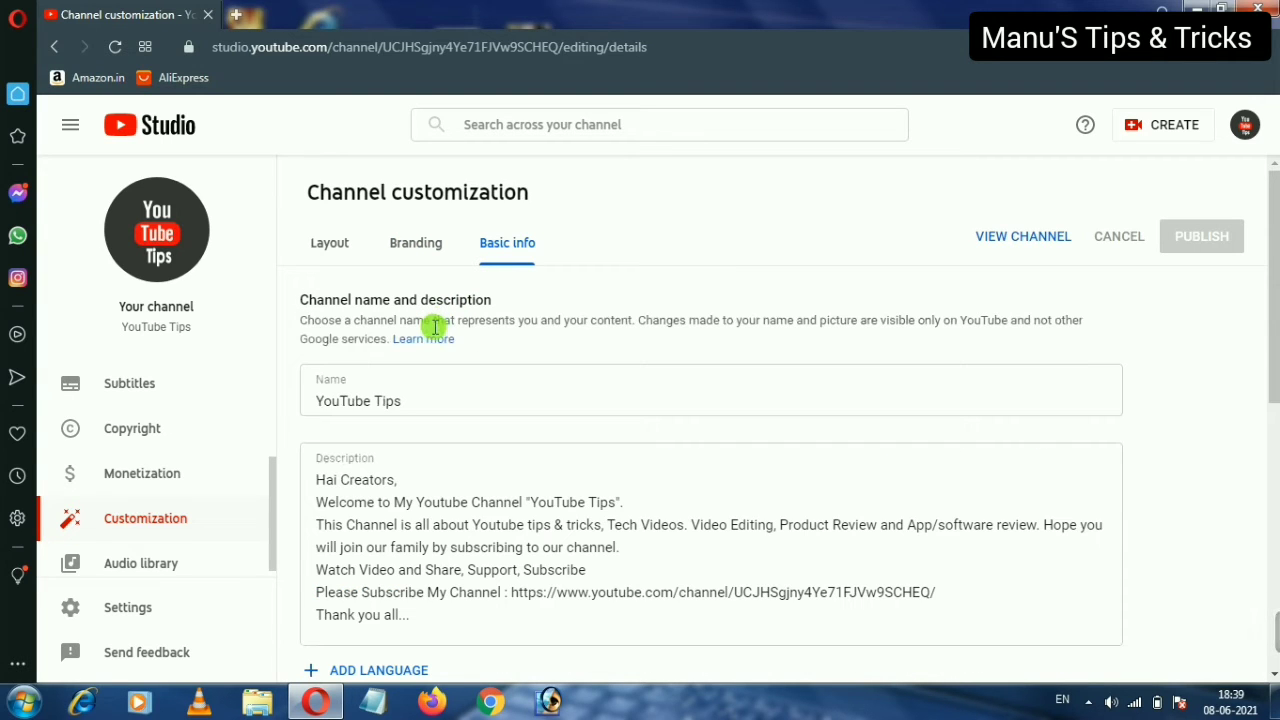
left_click(423, 403)
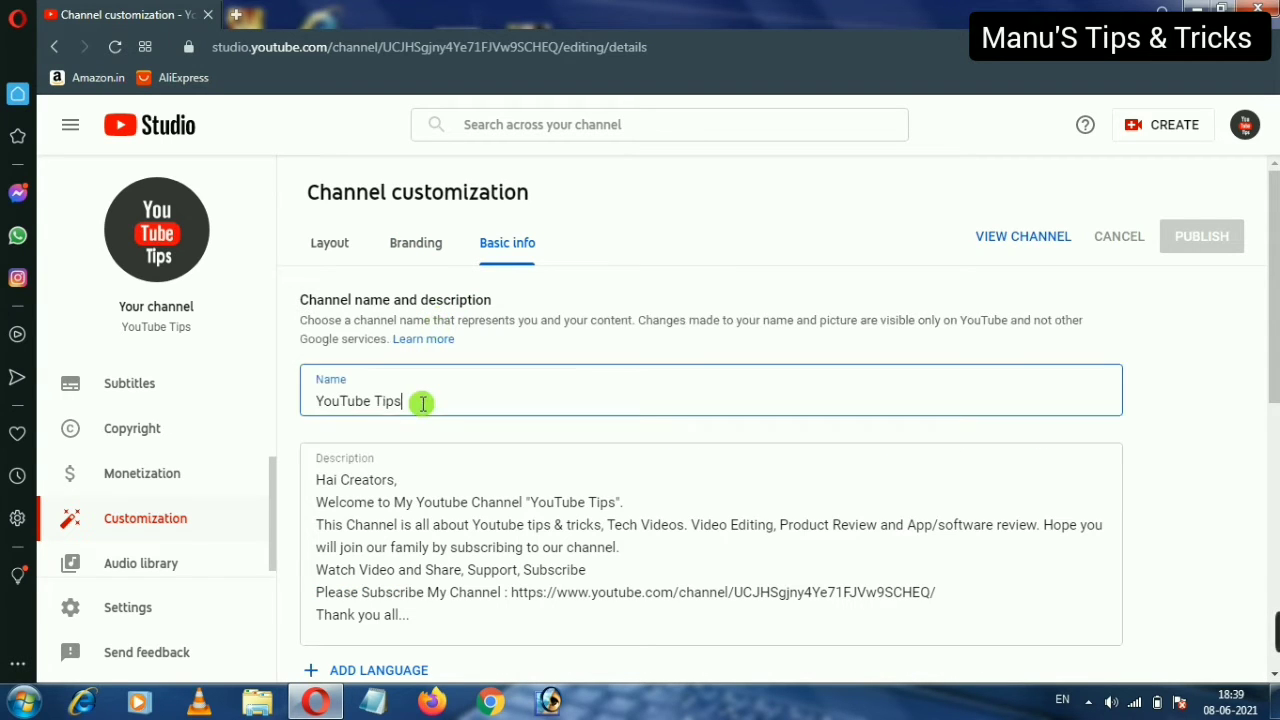
left_click_drag(422, 402, 244, 400)
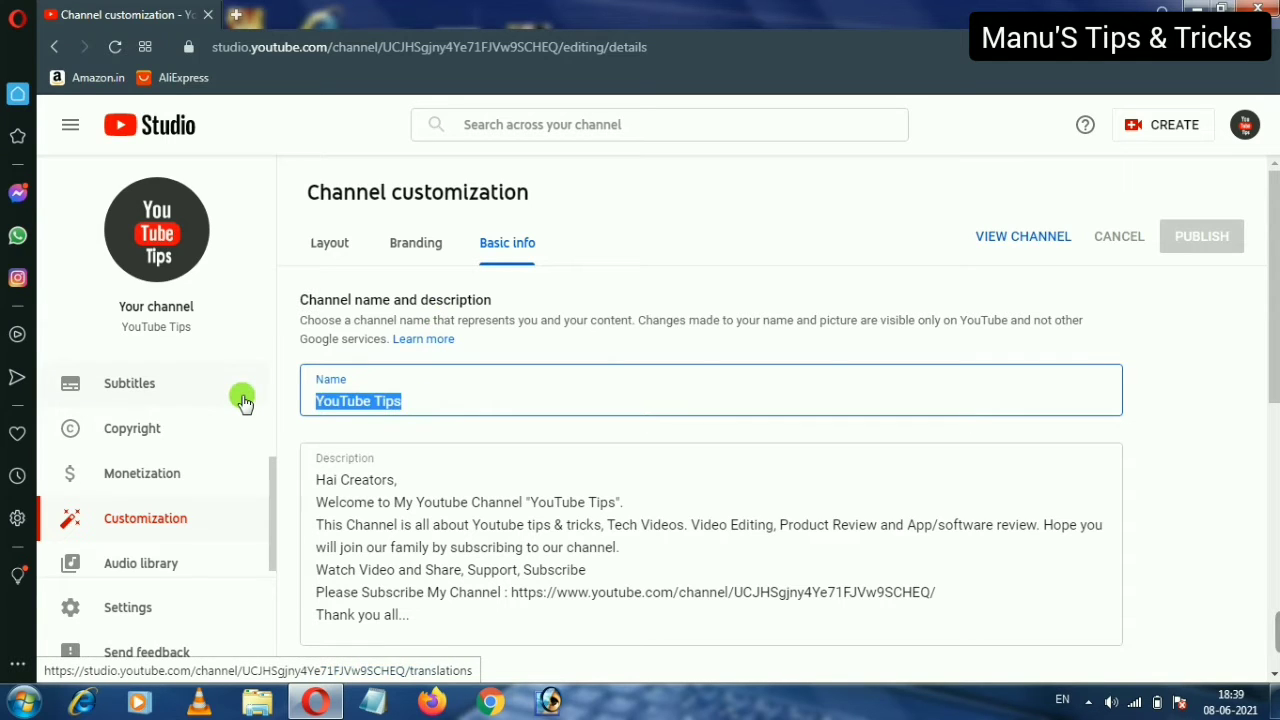
type("Manu'S")
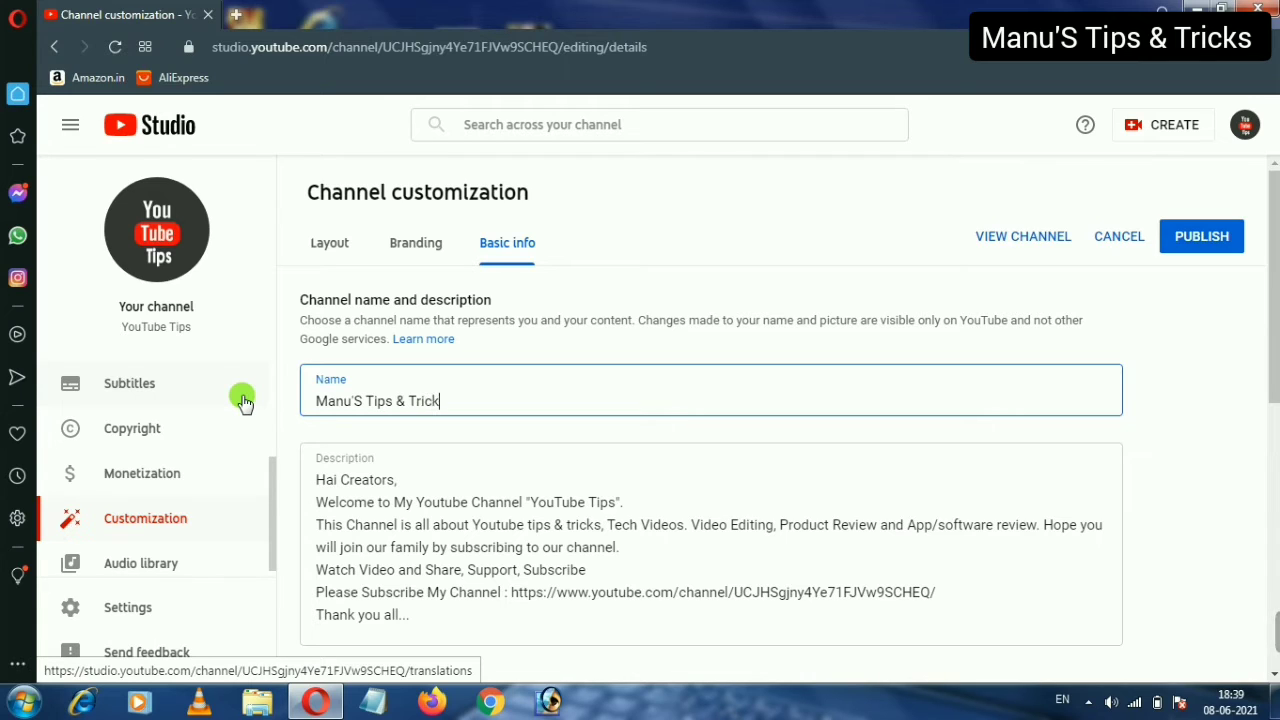
Reword the channel name to "Manu'S Tips and Tricks" and use the same name in the description's welcome line
left_click(402, 401)
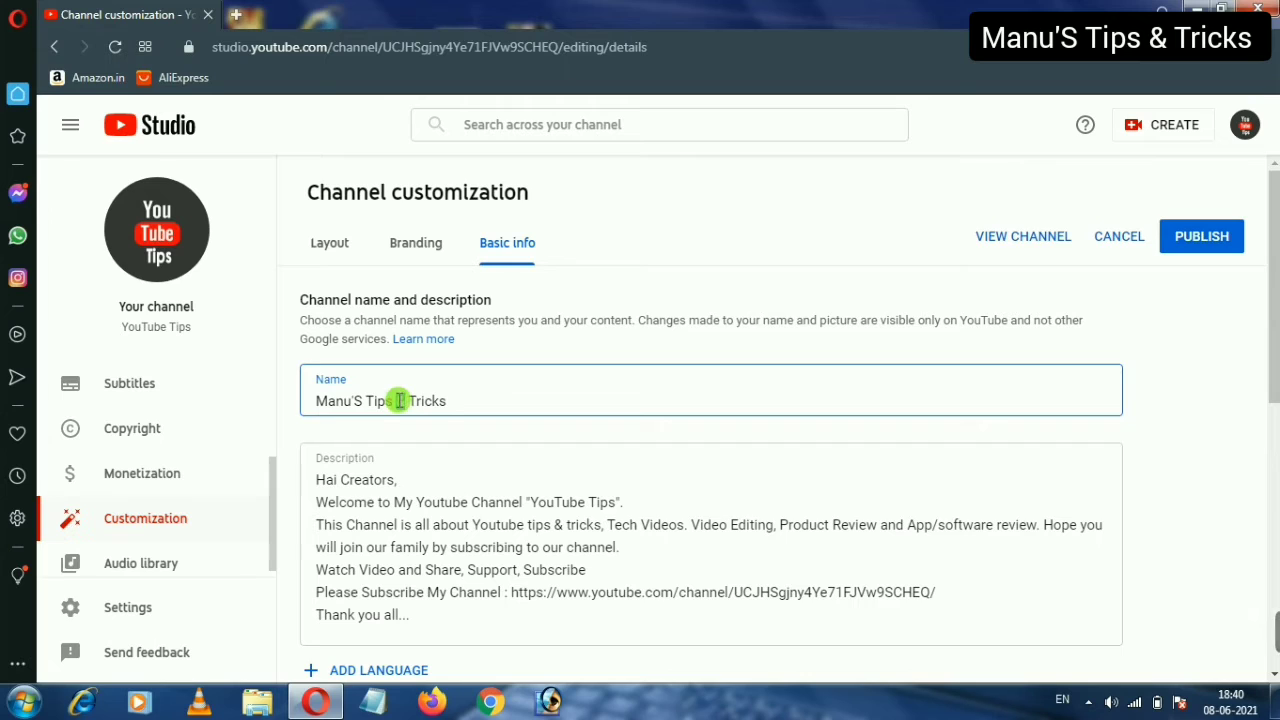
double_click(398, 401)
left_click(451, 400)
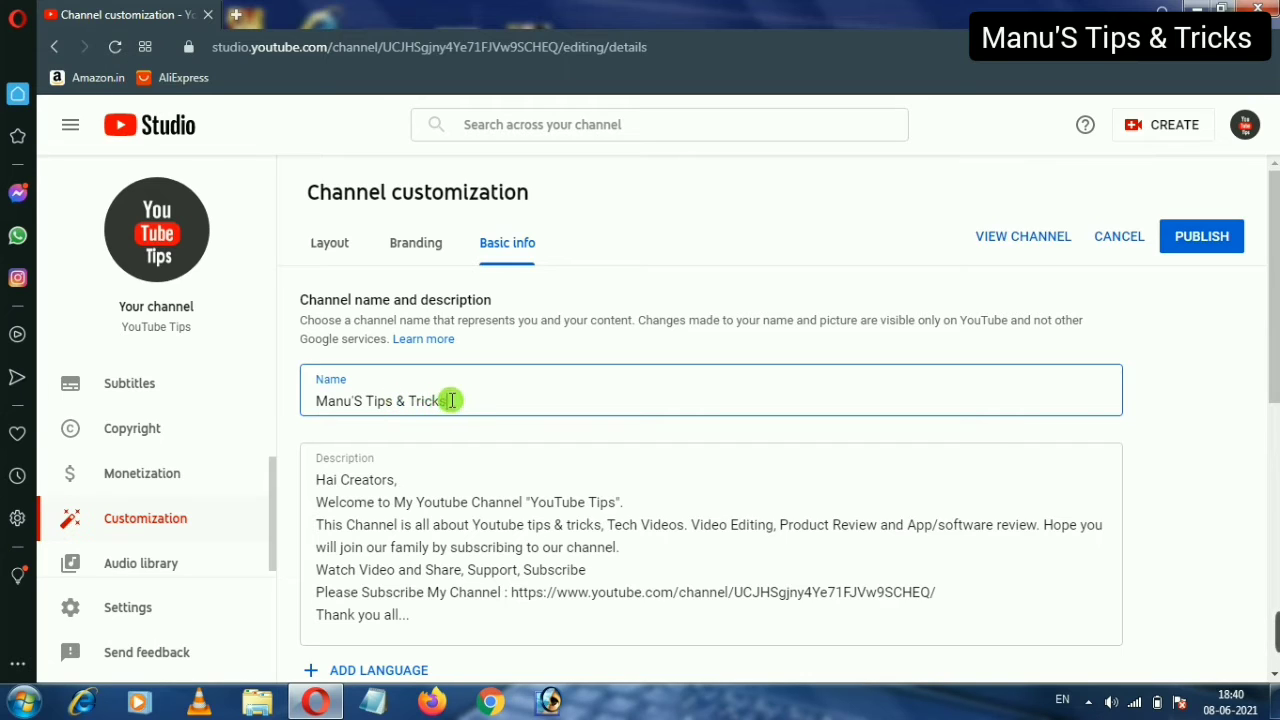
left_click_drag(449, 400, 400, 401)
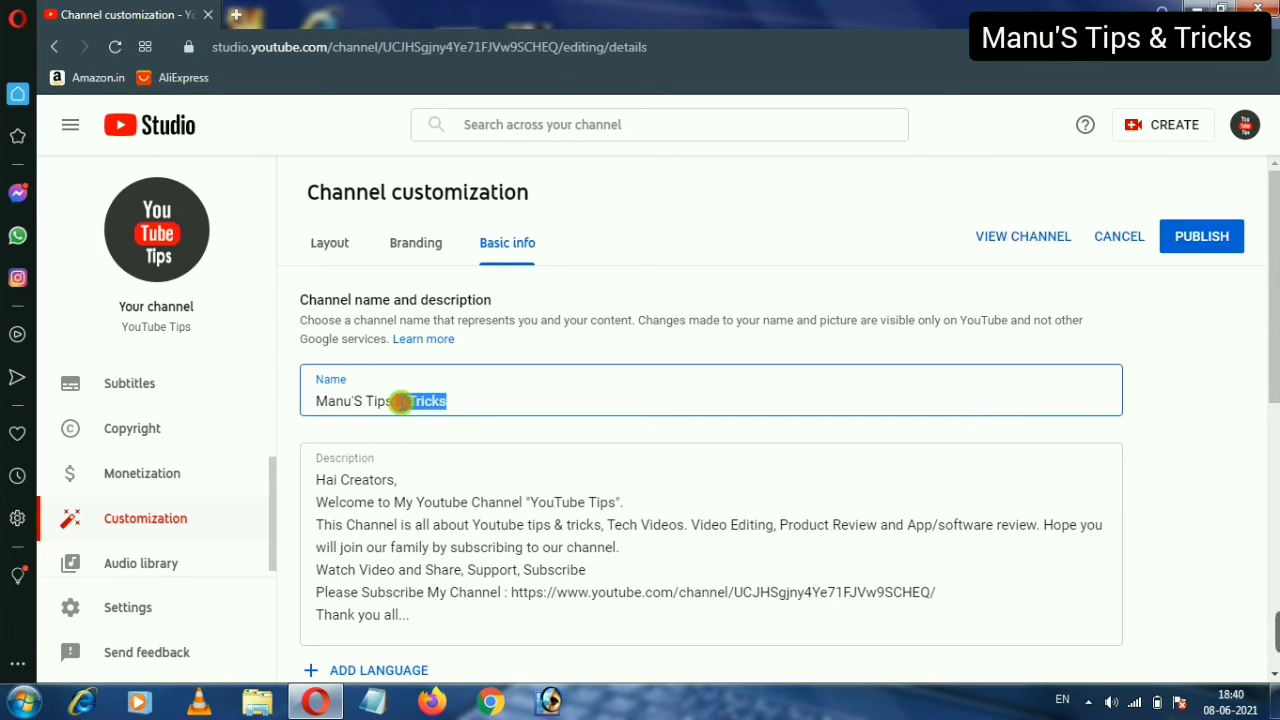
key("BackSpace")
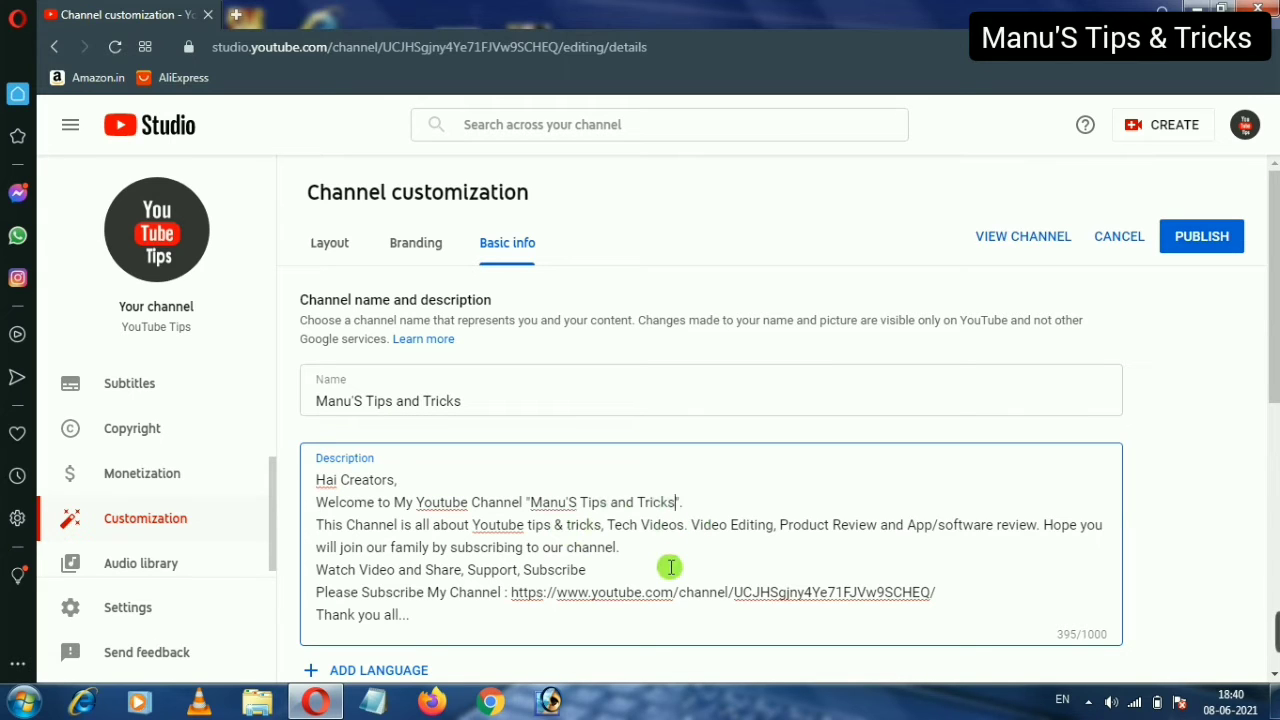
left_click(903, 431)
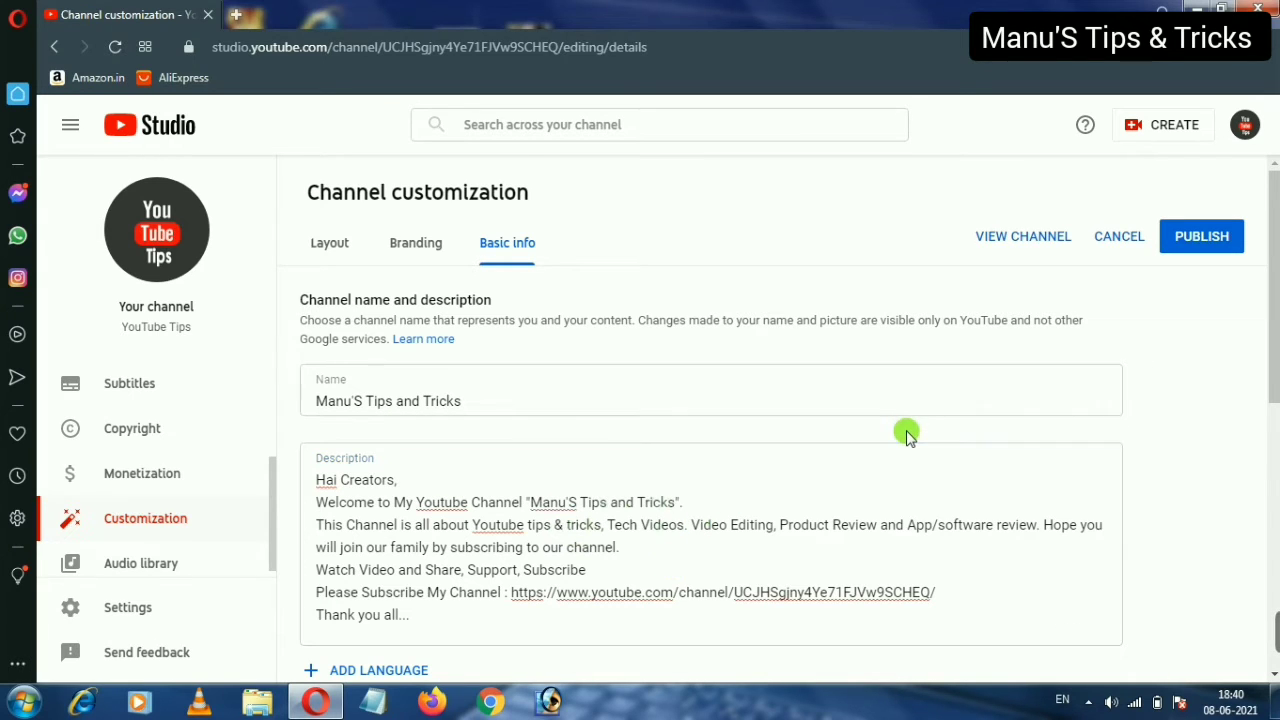
Publish the edited channel name and description, and check the name on the public channel page before closing it
scroll(907, 435, "down", 1)
scroll(907, 435, "down", 5)
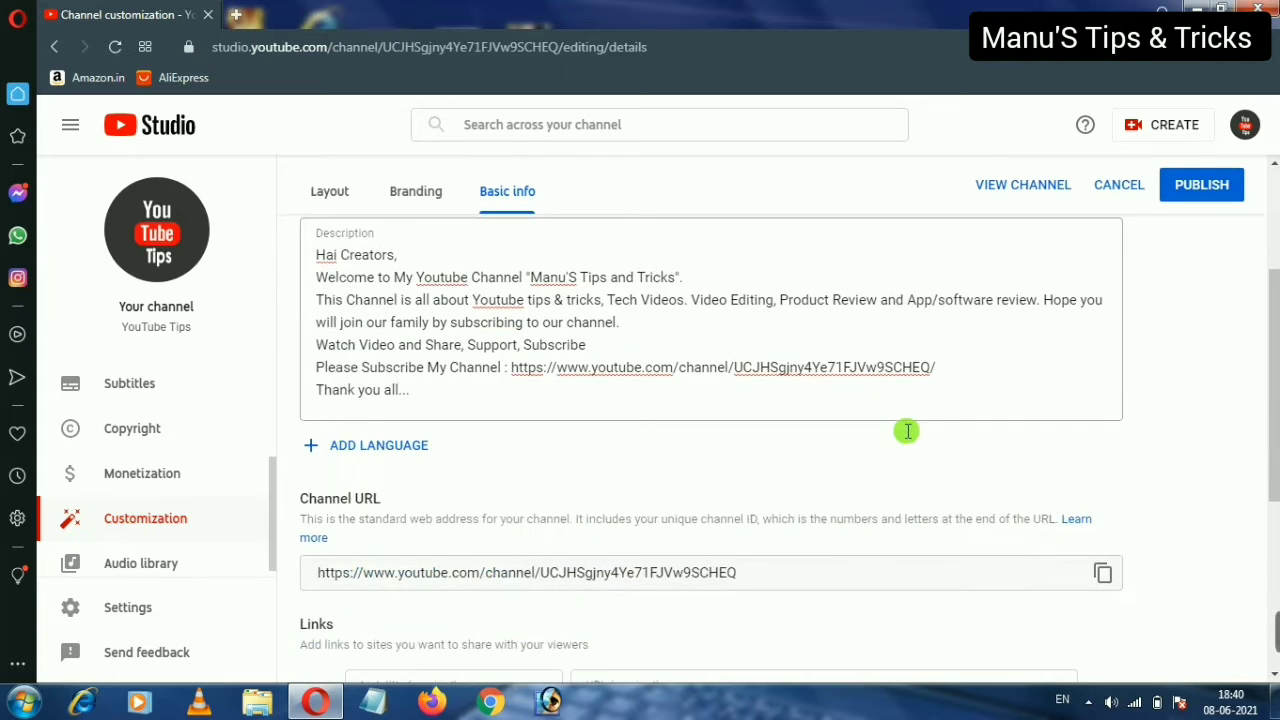
scroll(907, 433, "down", 1)
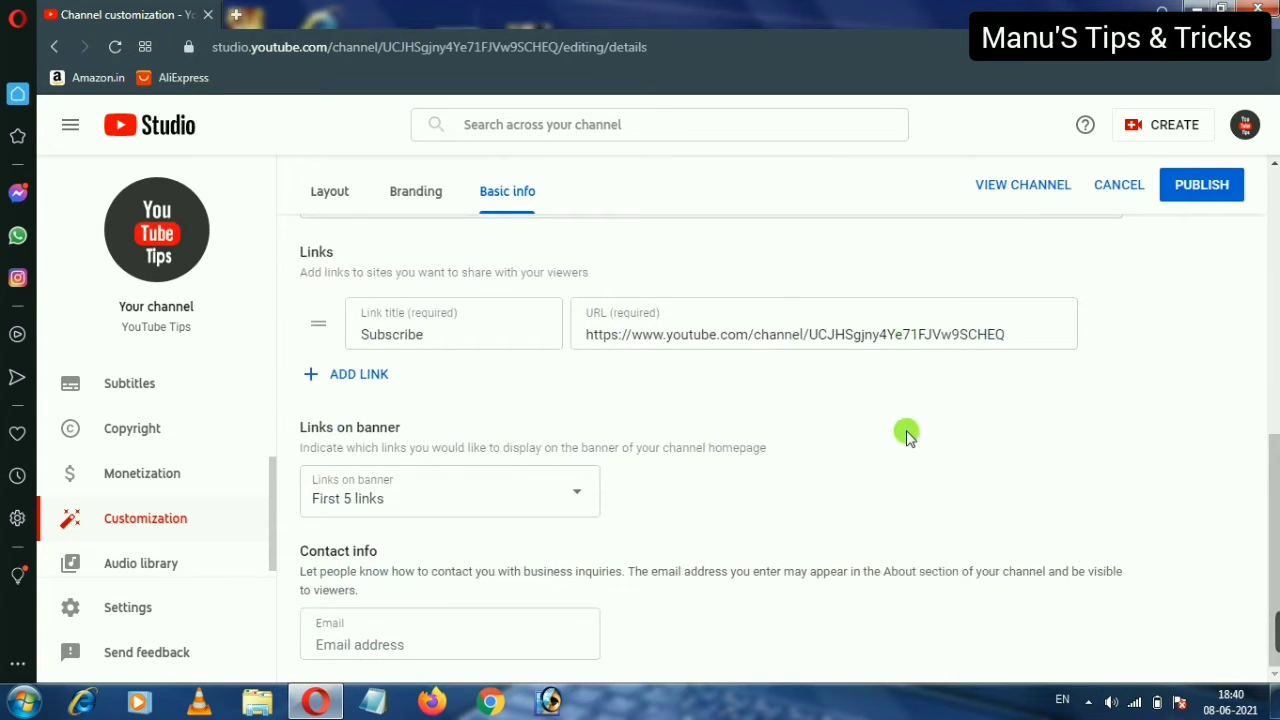
scroll(906, 434, "up", 6)
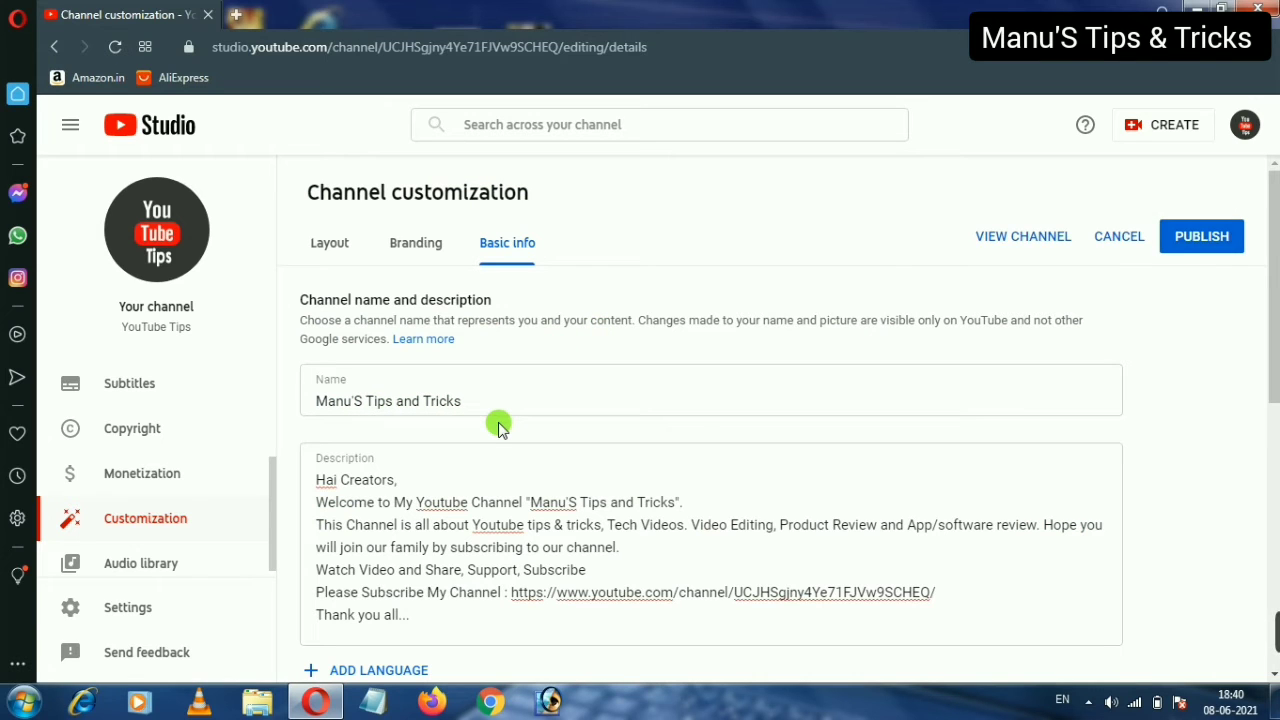
left_click(1200, 243)
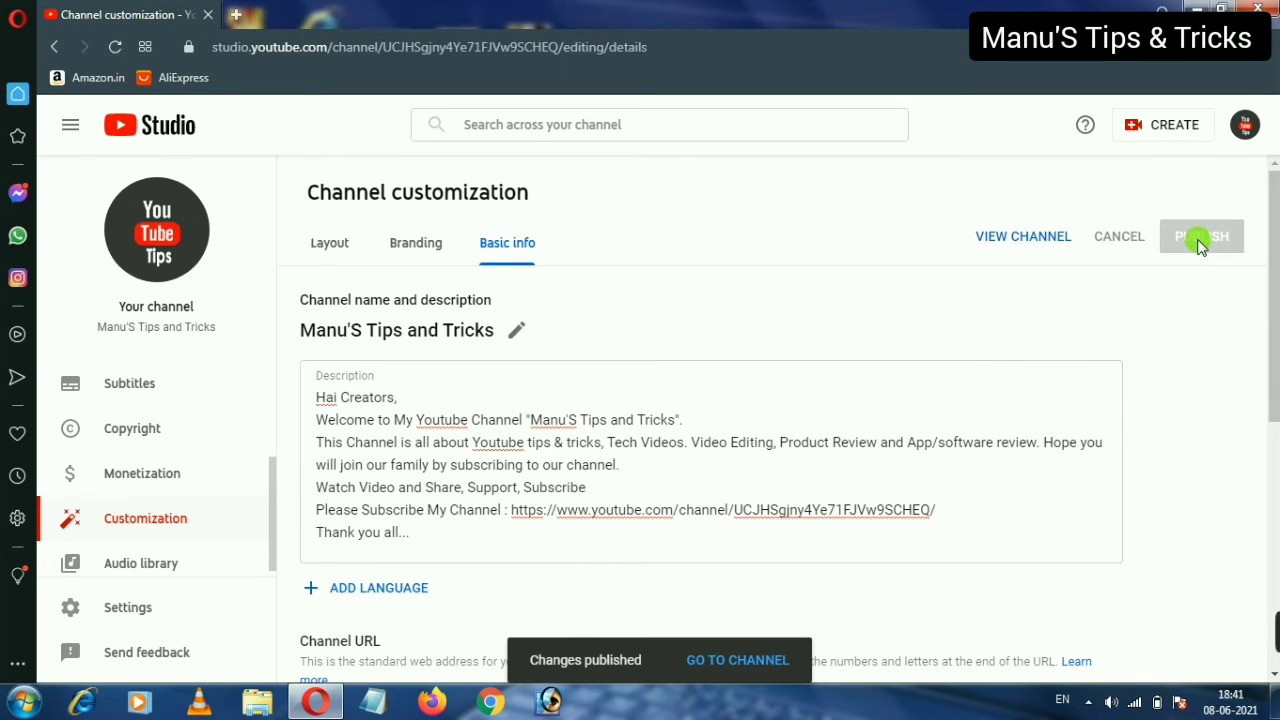
left_click(1020, 236)
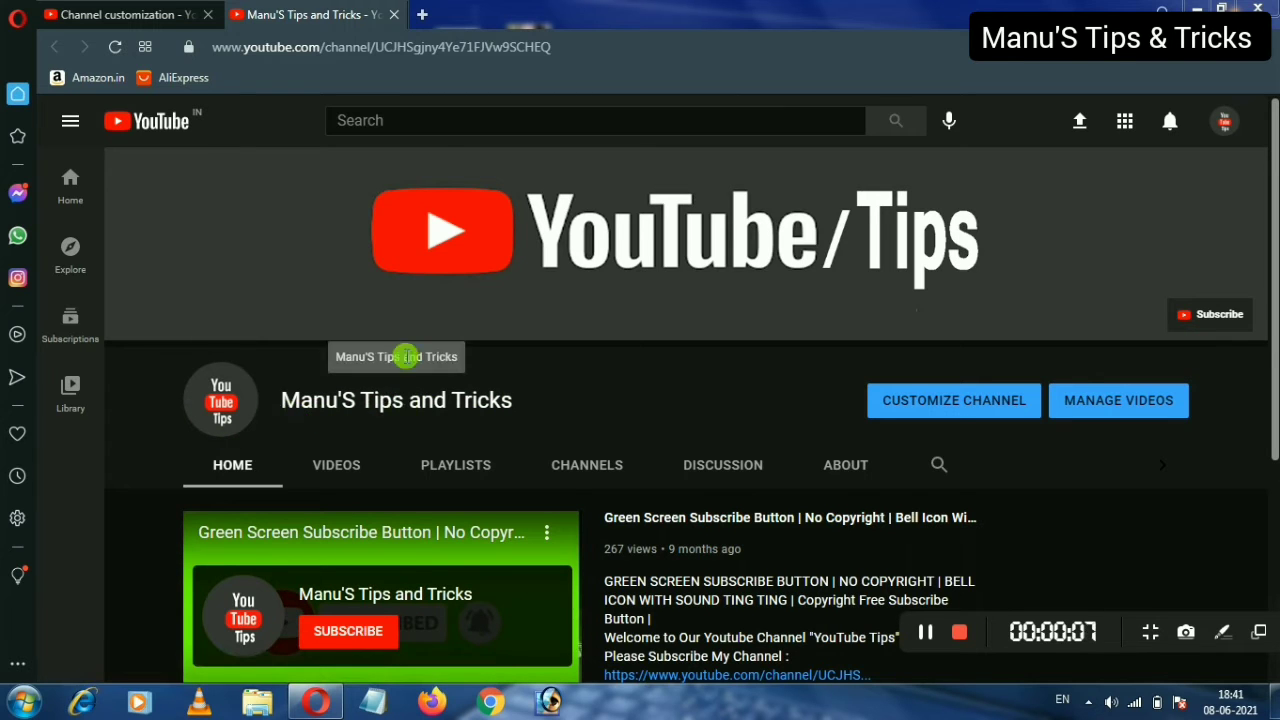
left_click(397, 16)
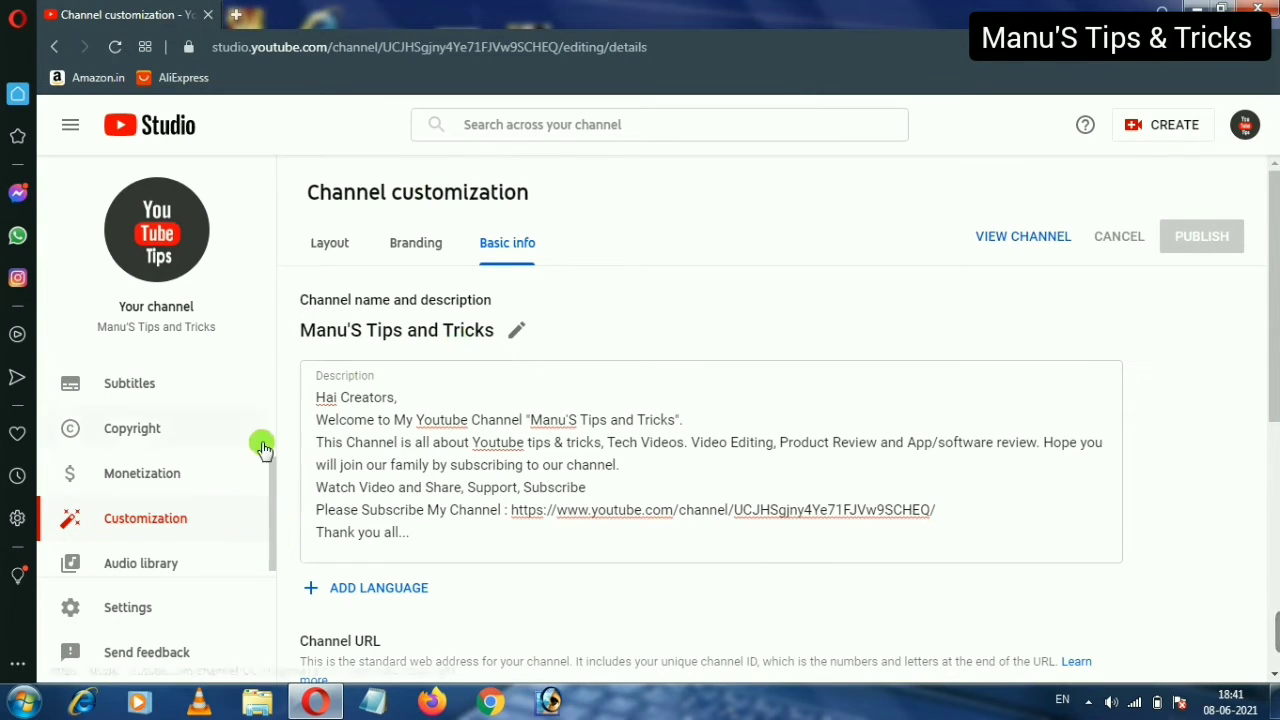
Replace the channel's profile picture in the branding settings with the manustips&tricks image and accept its crop
left_click(201, 531)
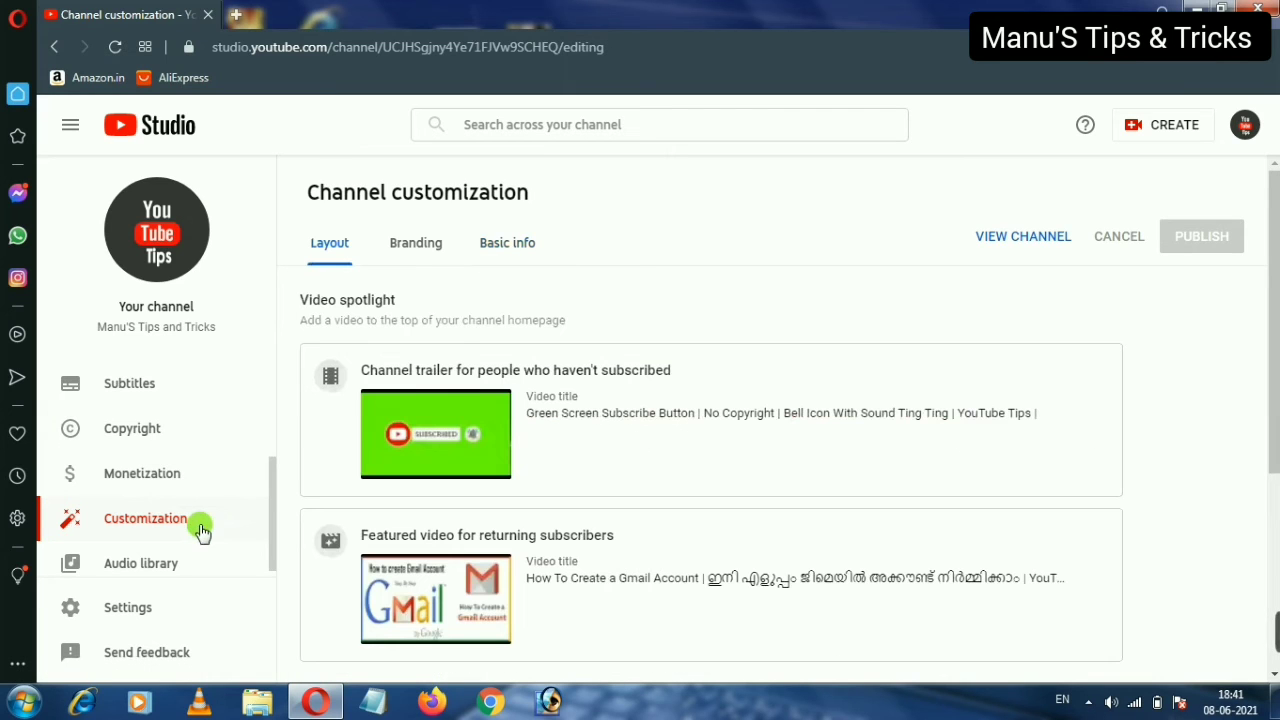
left_click(422, 242)
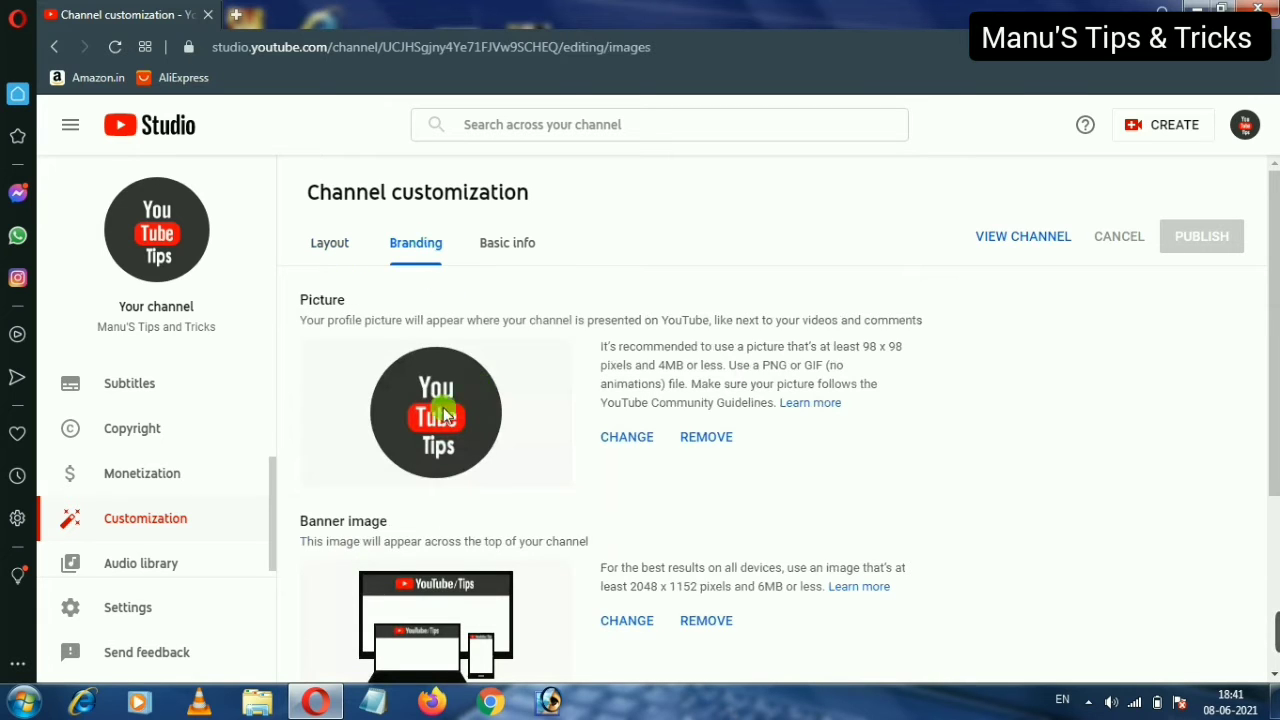
left_click(638, 439)
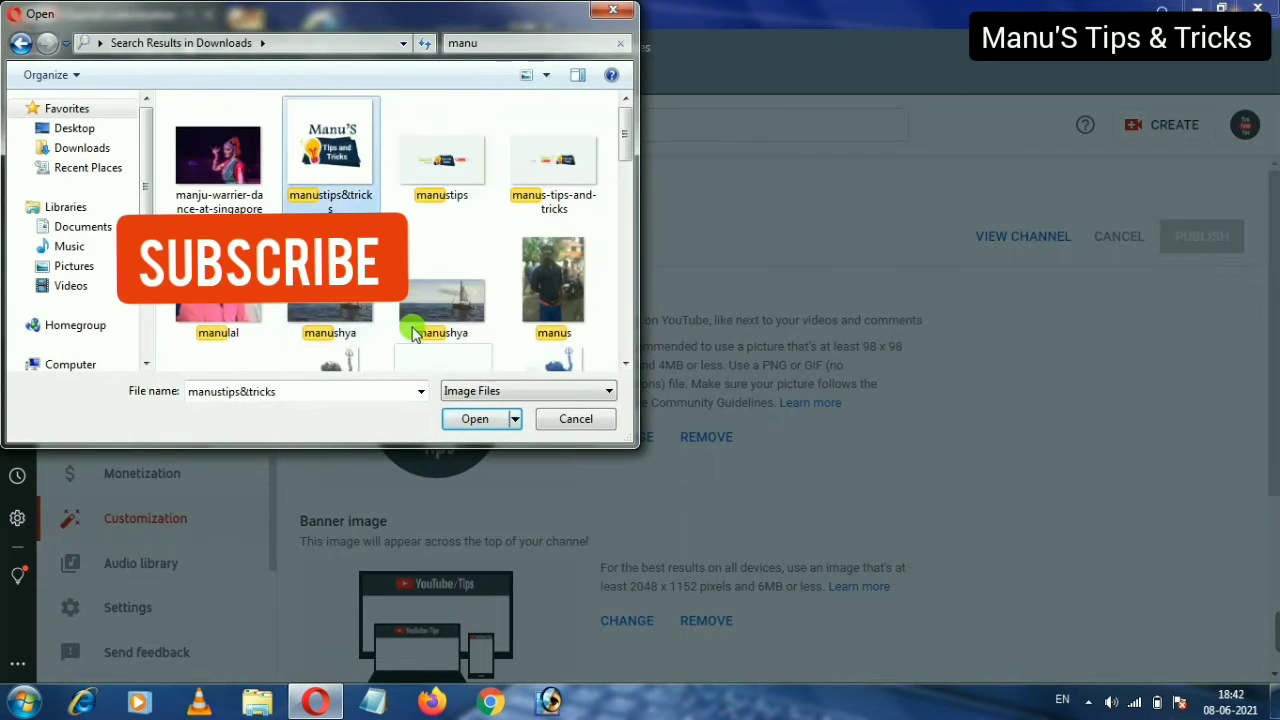
left_click(472, 418)
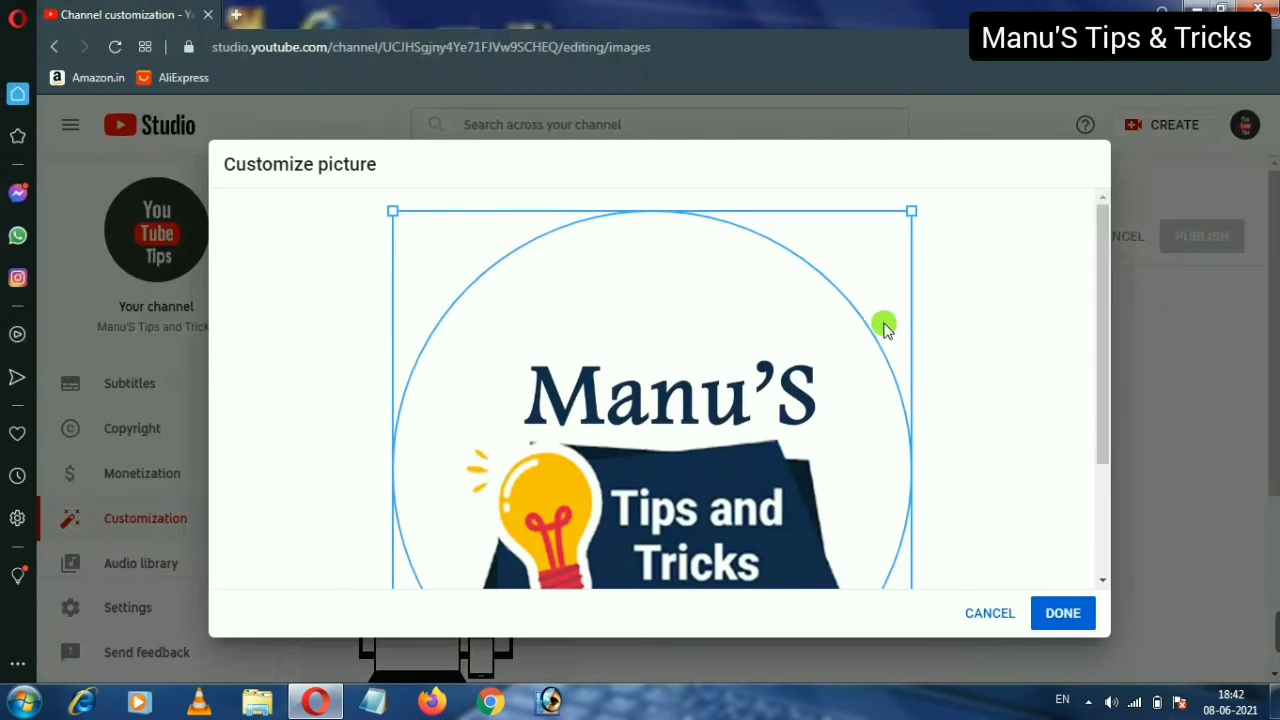
left_click_drag(1110, 340, 1107, 380)
left_click(1063, 613)
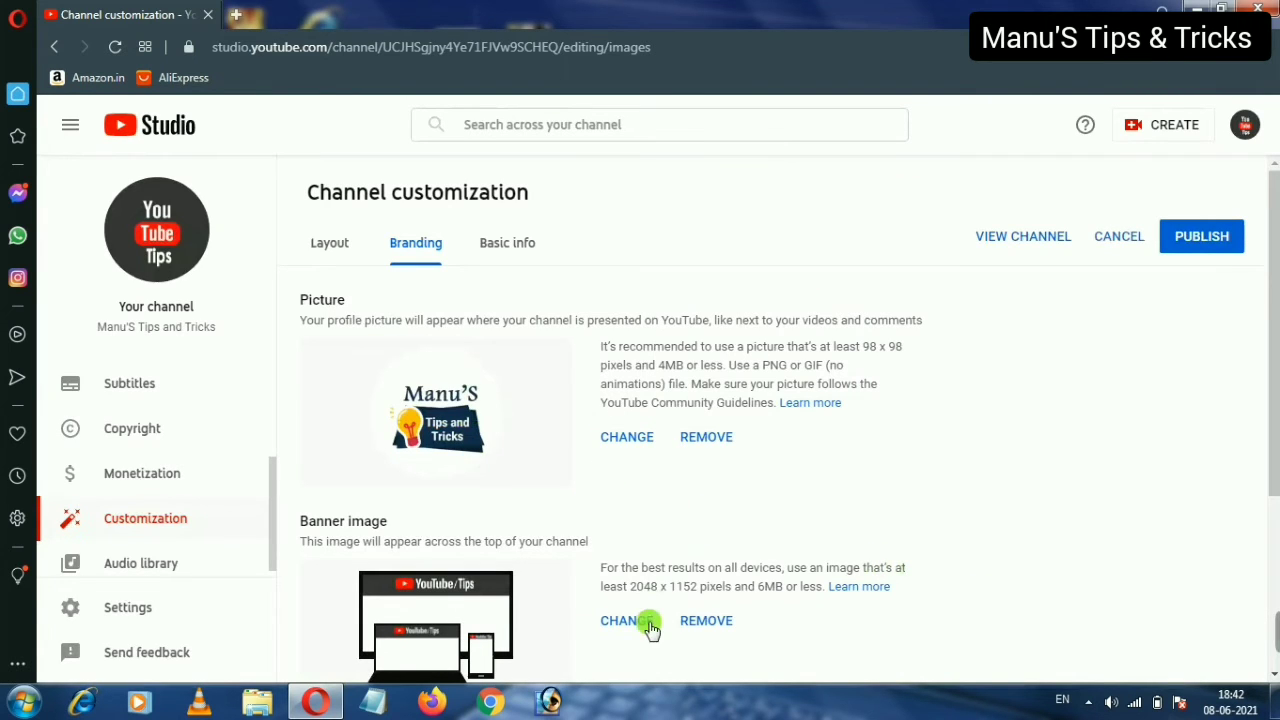
Upload the manustips image from the "manu" search results as the new channel banner
scroll(635, 563, "down", 3)
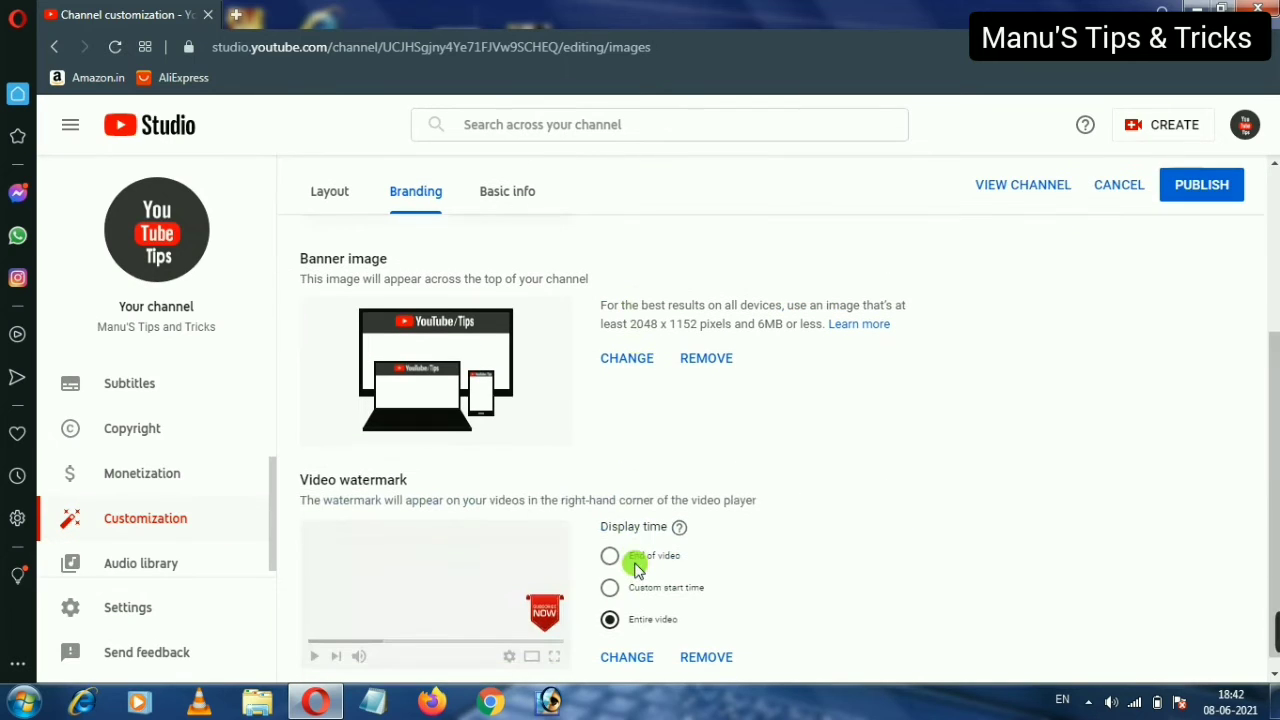
left_click(621, 367)
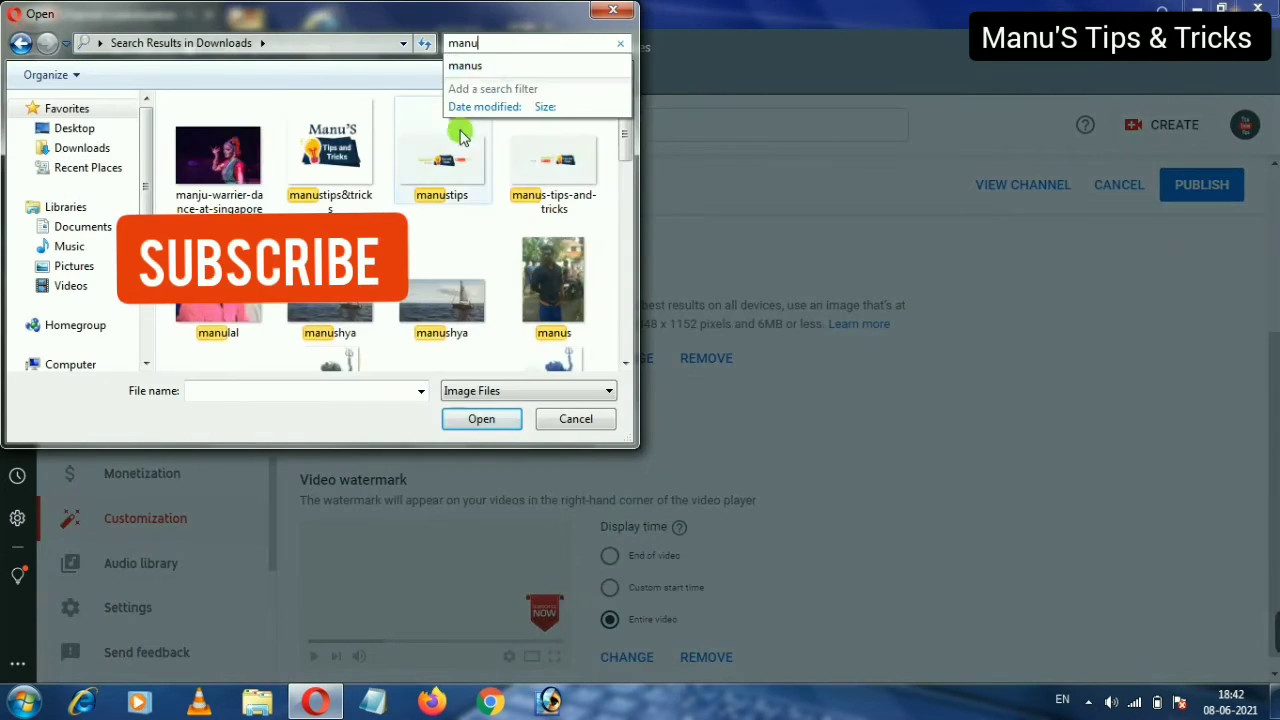
left_click(441, 165)
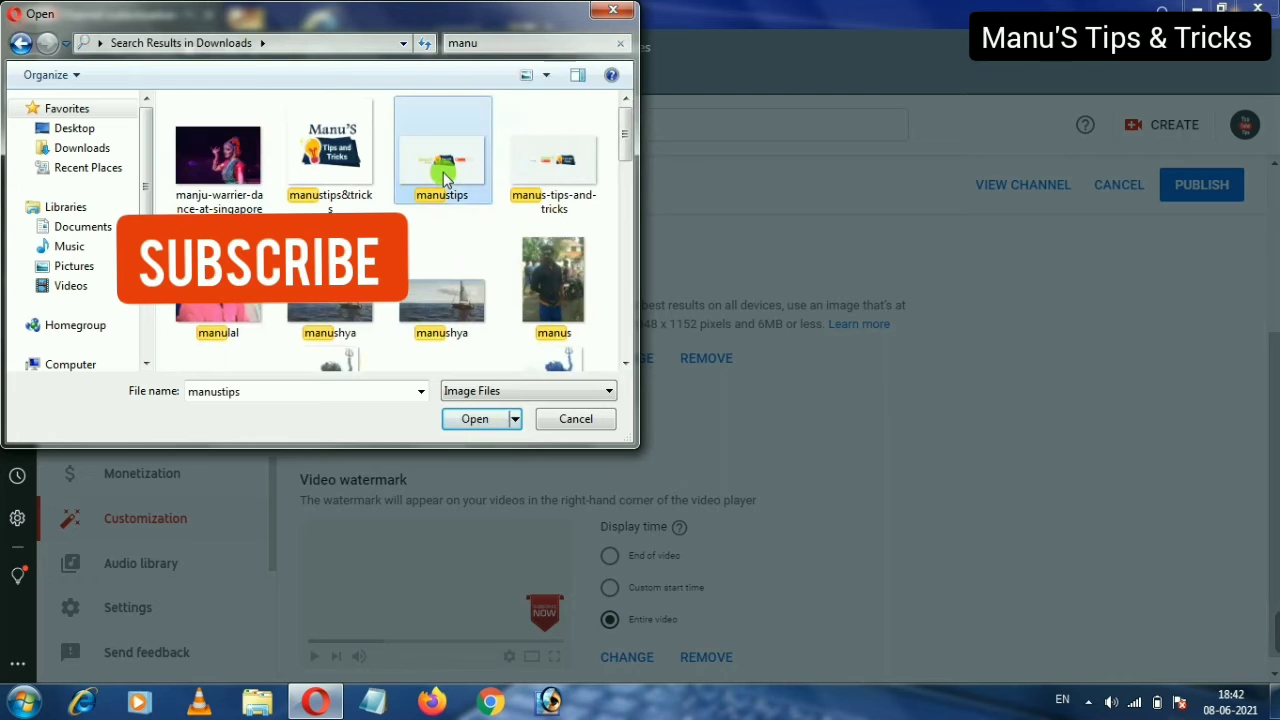
left_click(460, 418)
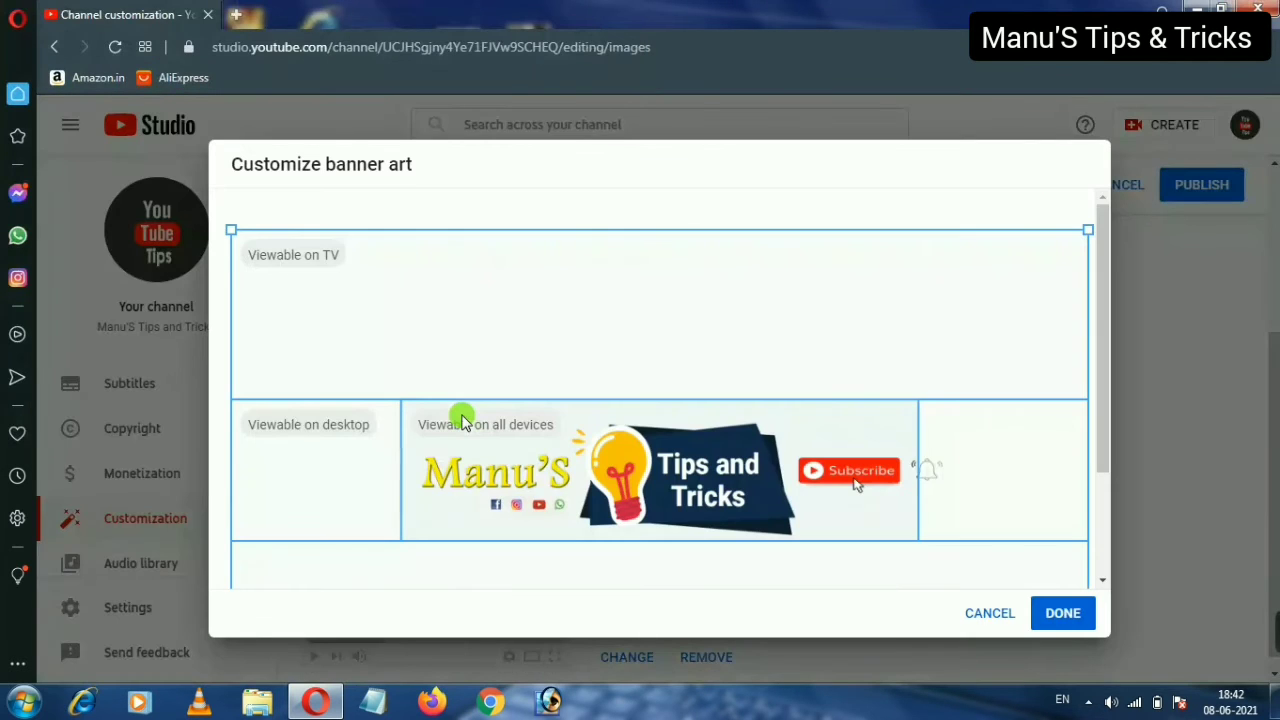
Shrink the banner's crop frame slightly, shift it to the image's upper edge, and apply the crop
left_click(571, 508)
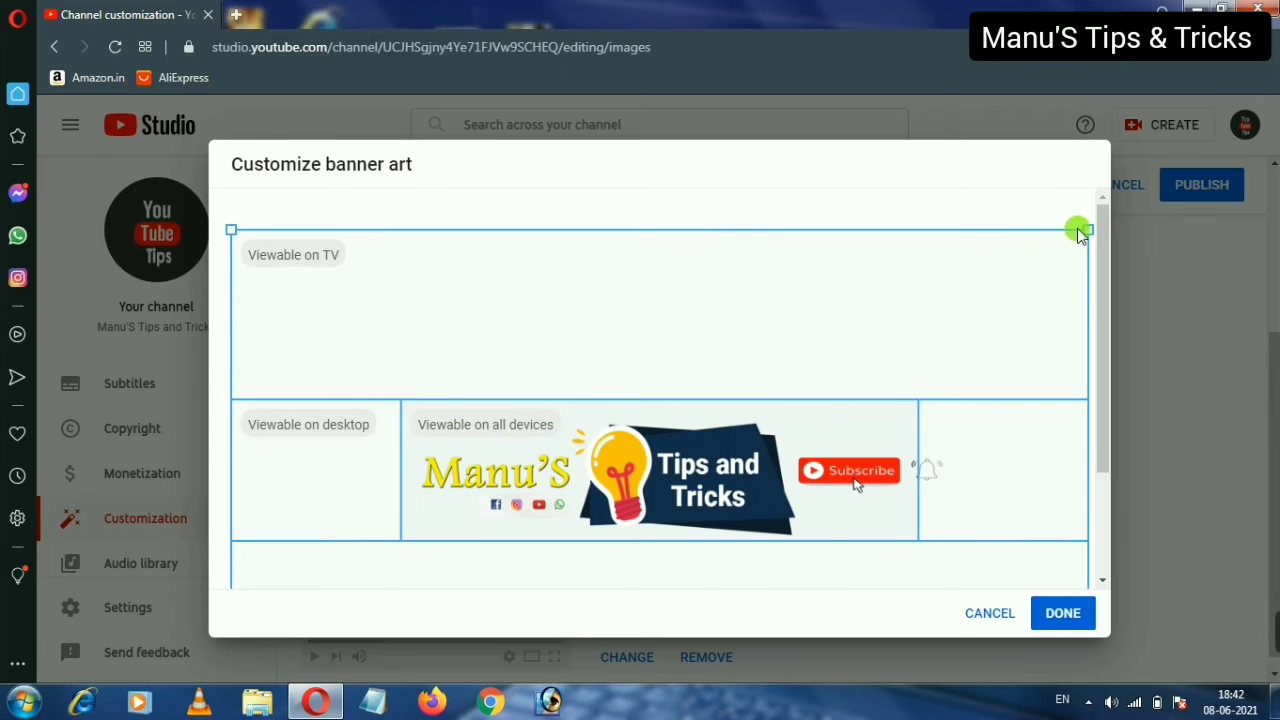
left_click_drag(1083, 226, 1064, 236)
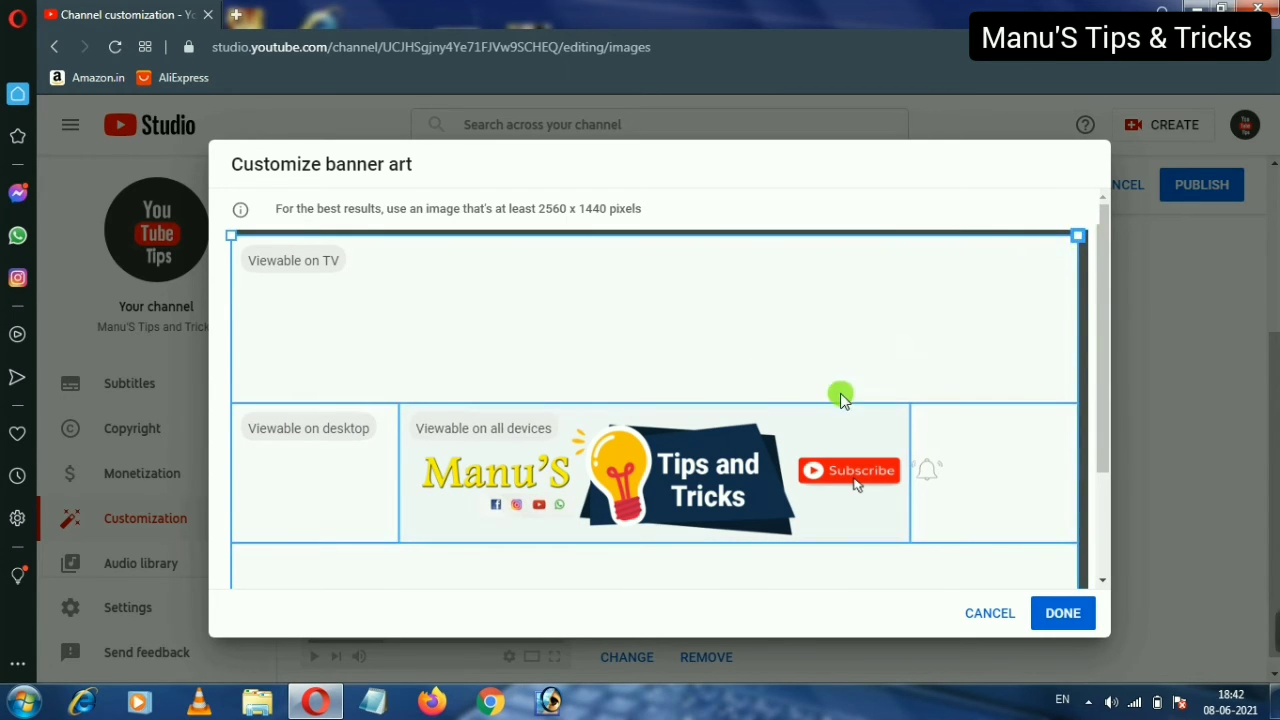
left_click_drag(827, 443, 830, 438)
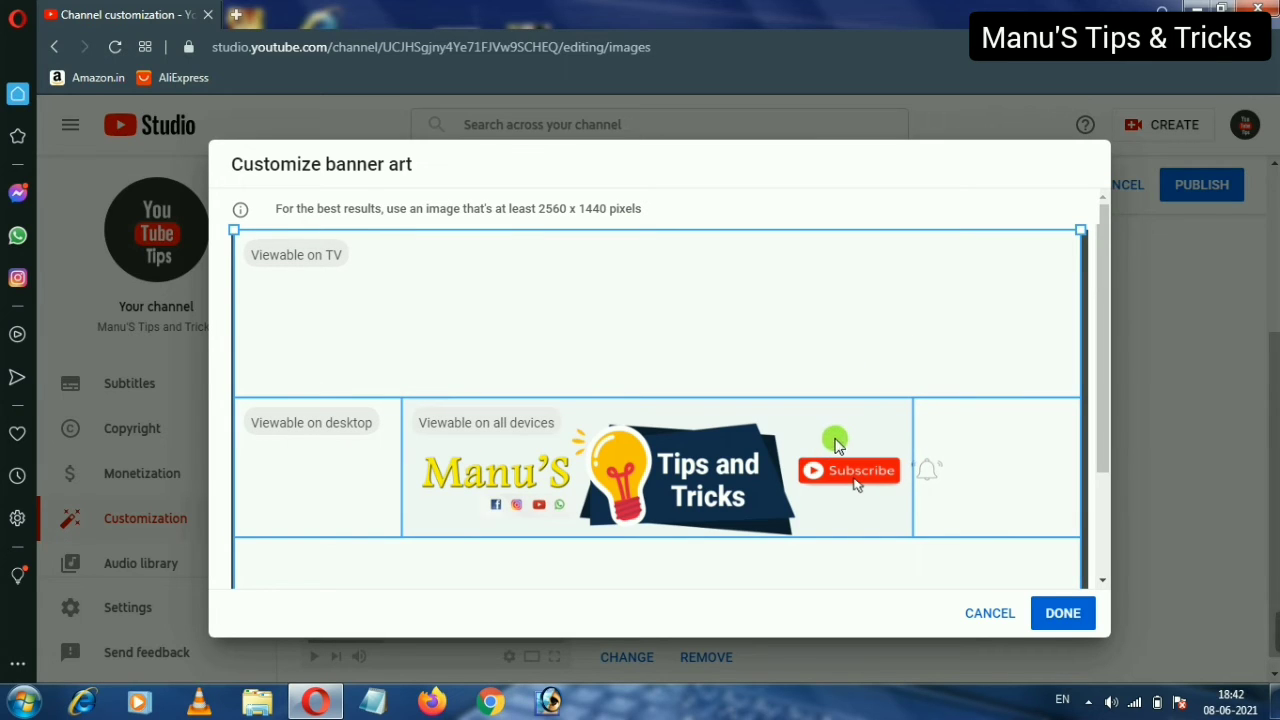
left_click(1054, 615)
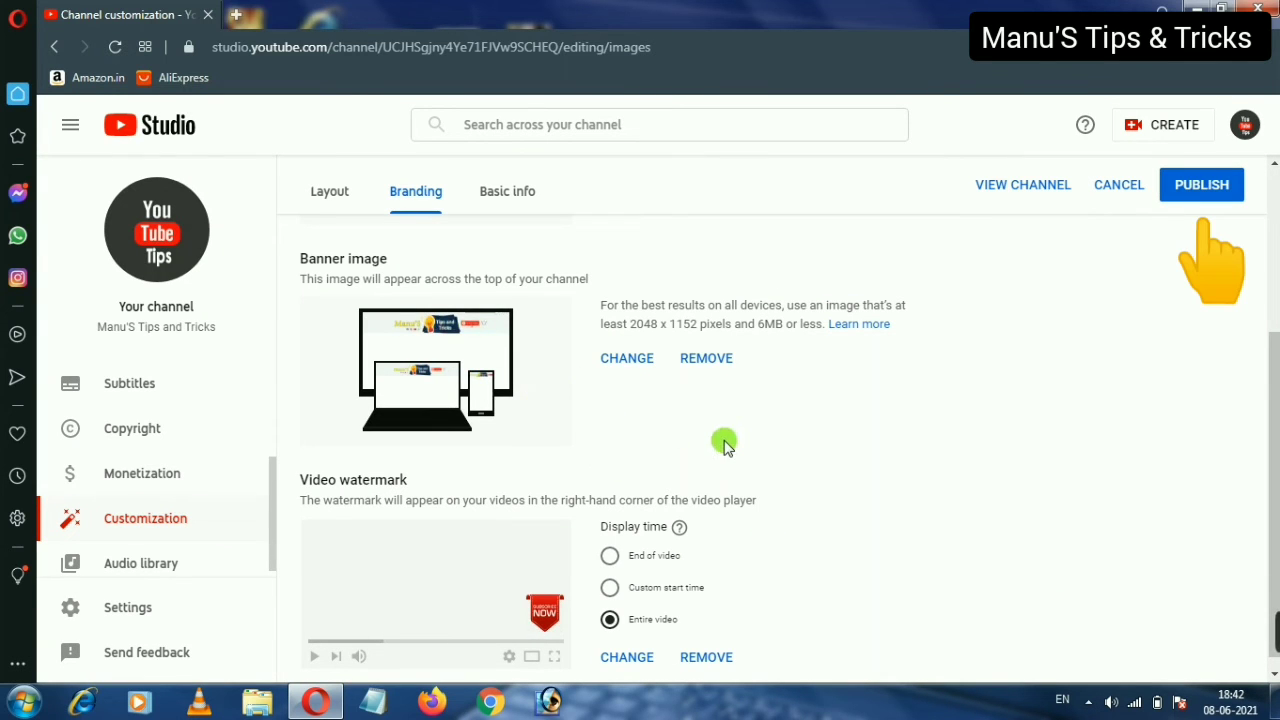
Publish the new profile picture and banner, and view them on the public channel page
scroll(975, 300, "up", 3)
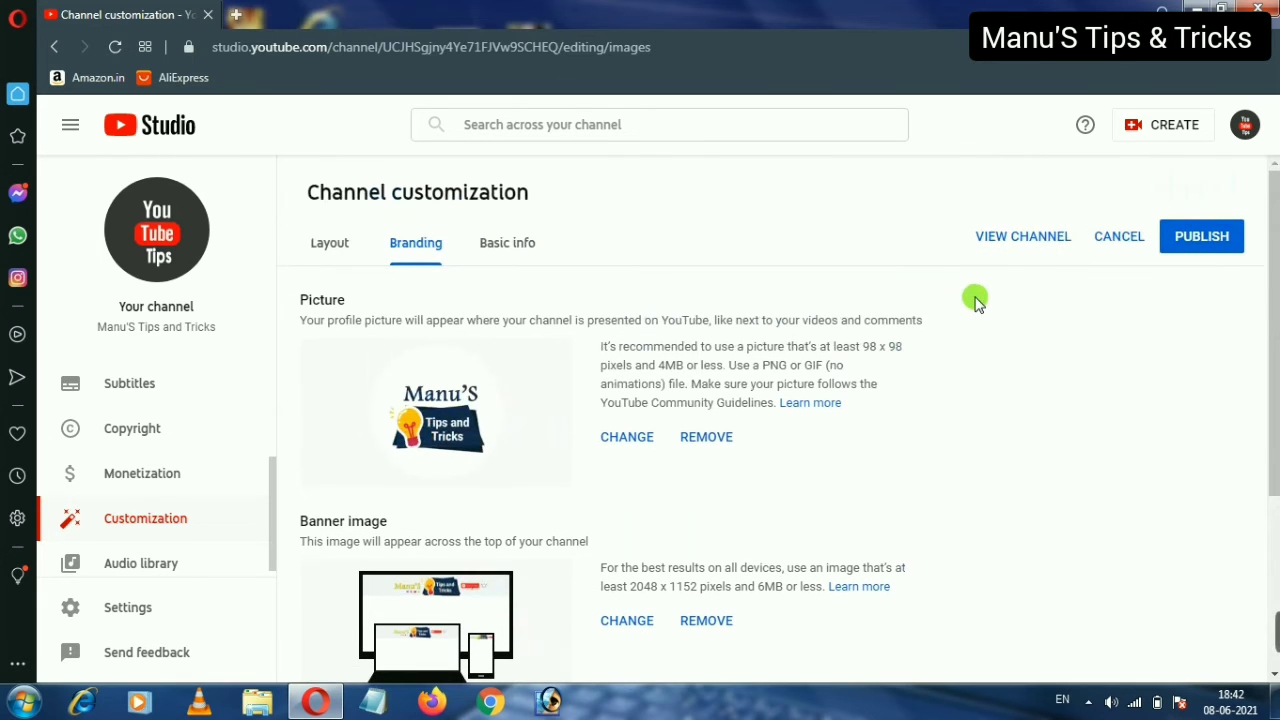
left_click(1200, 240)
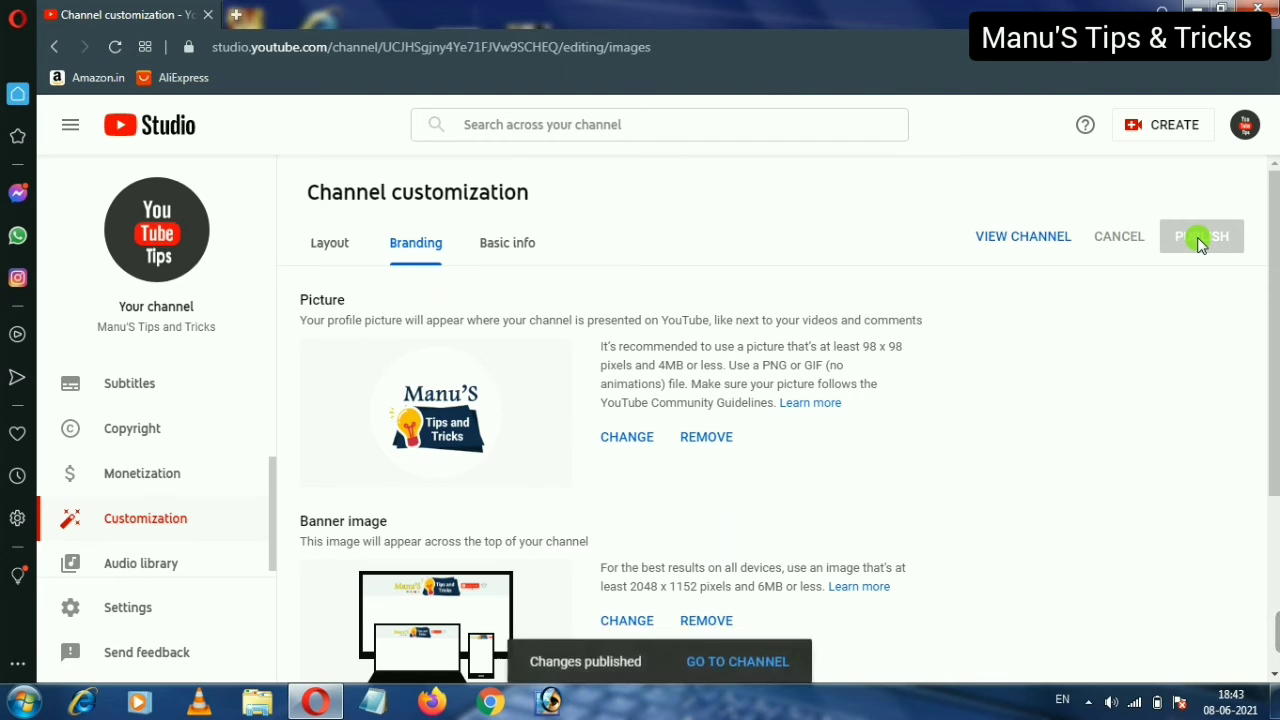
left_click(1028, 240)
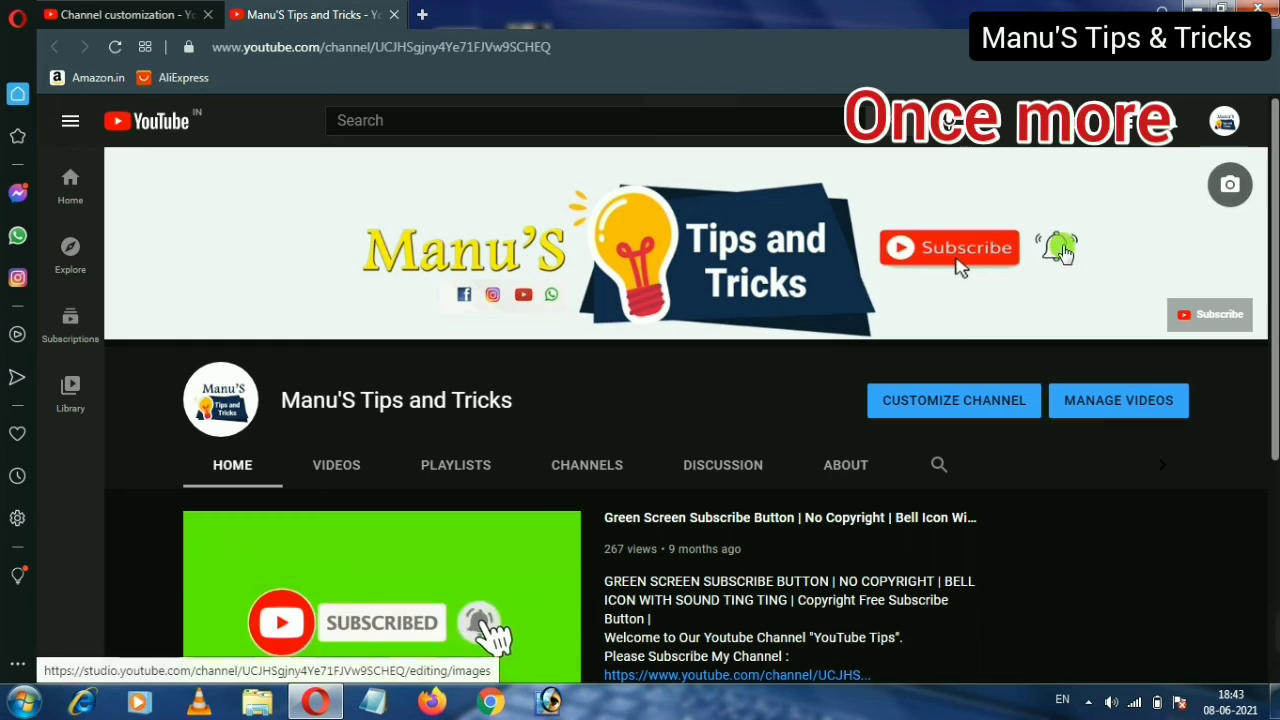
Return to YouTube Studio from the channel page and reopen the basic info page of channel customization
left_click(1222, 122)
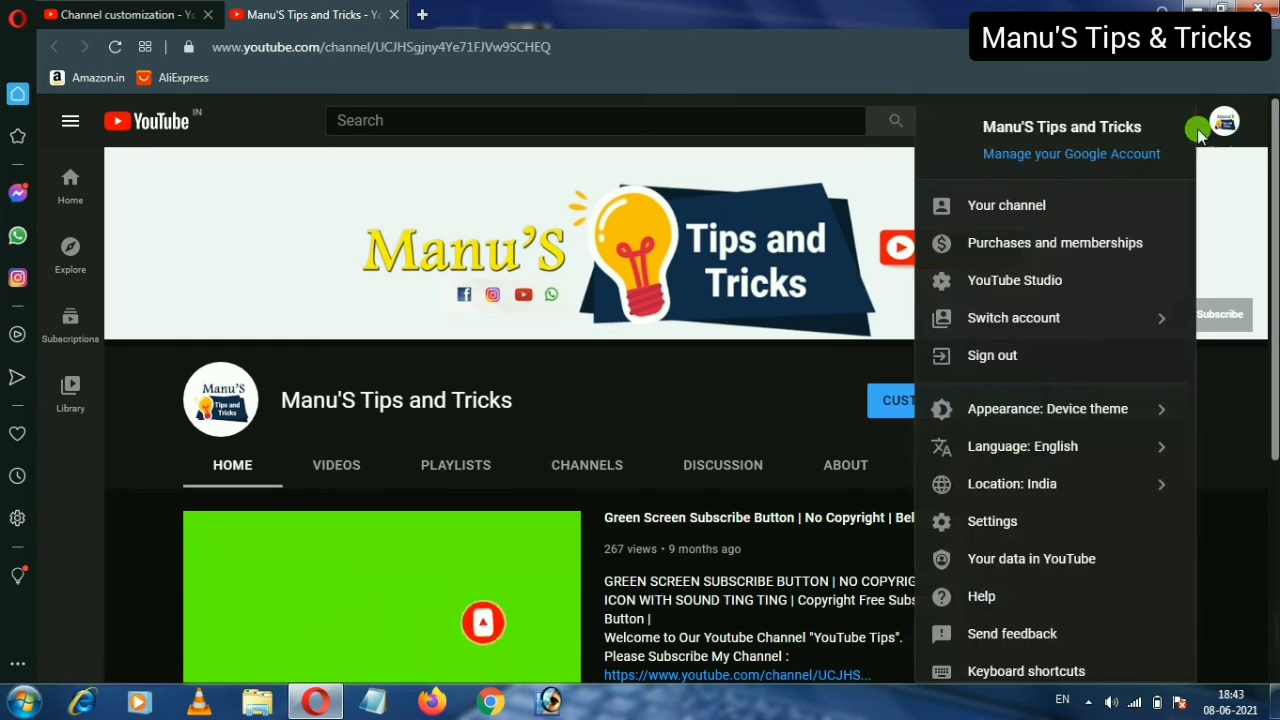
left_click(1019, 288)
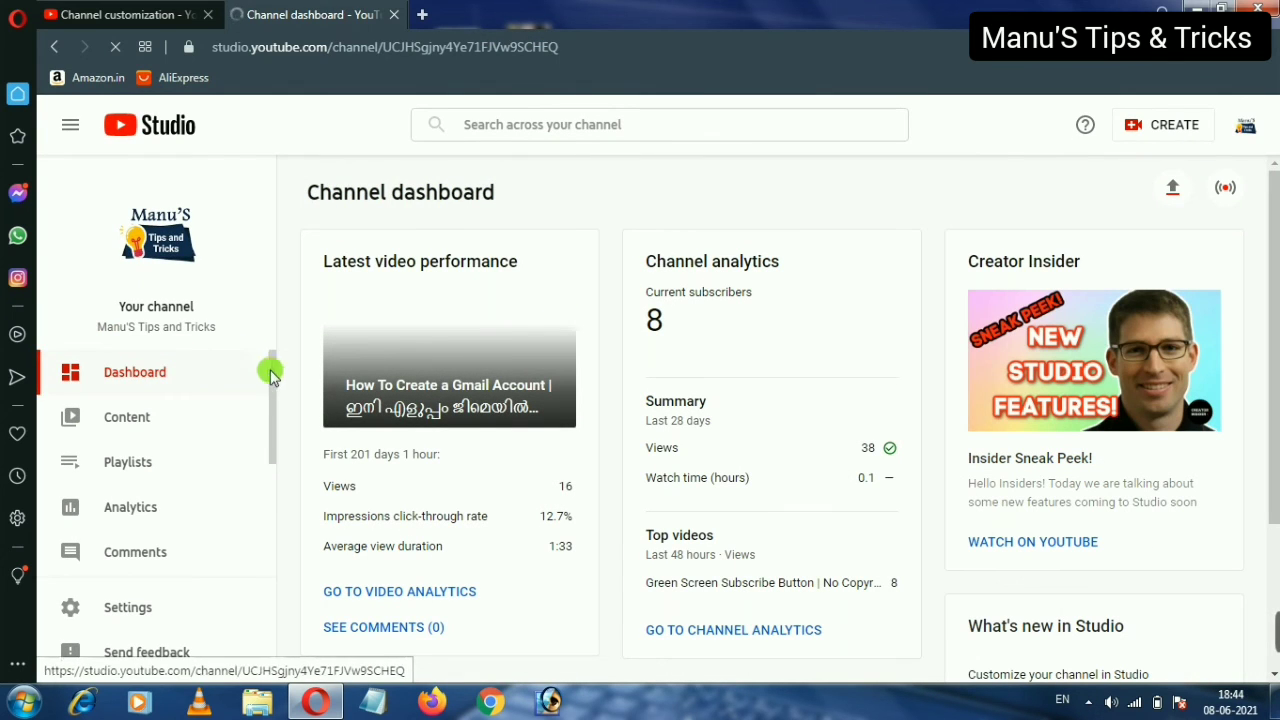
left_click_drag(270, 372, 271, 488)
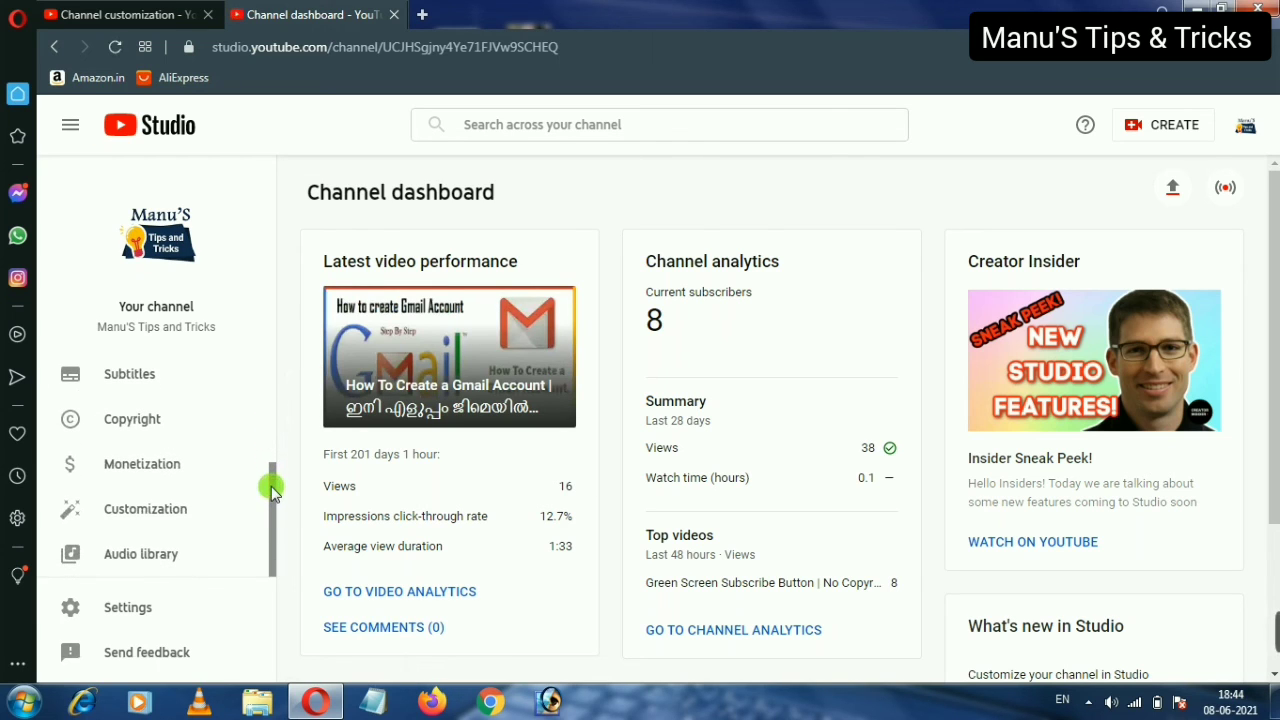
left_click(148, 516)
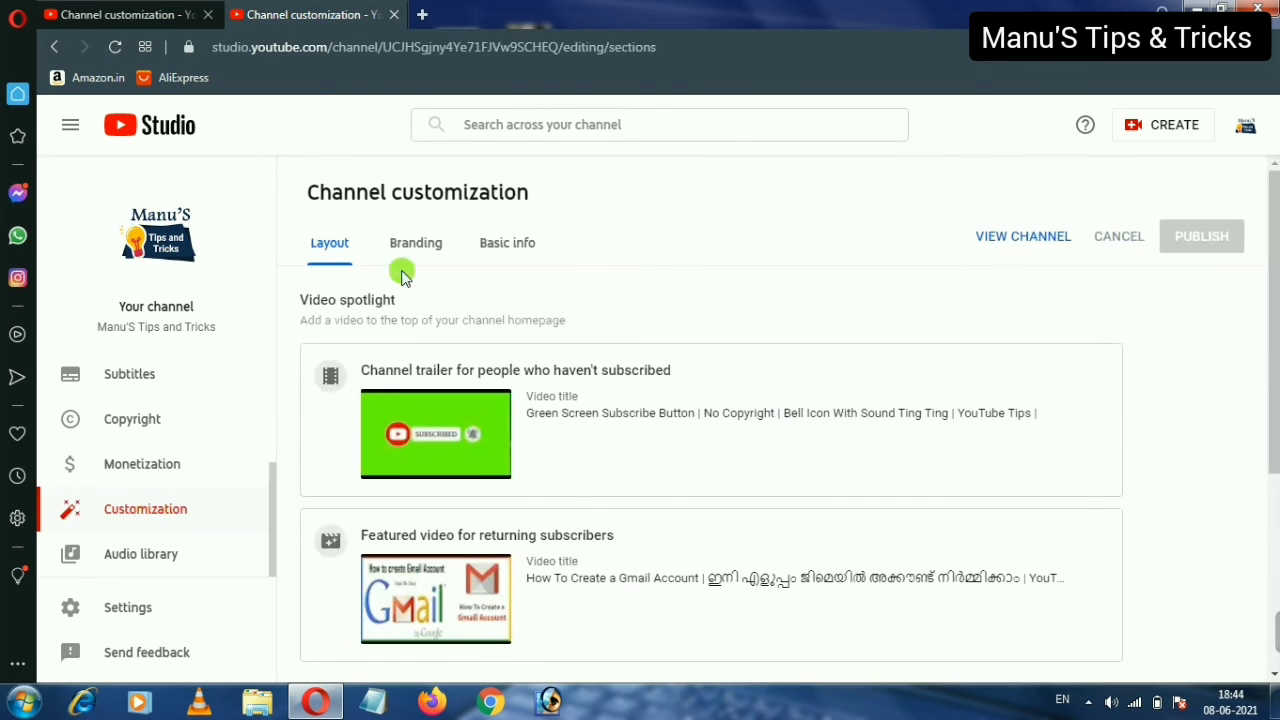
left_click(511, 250)
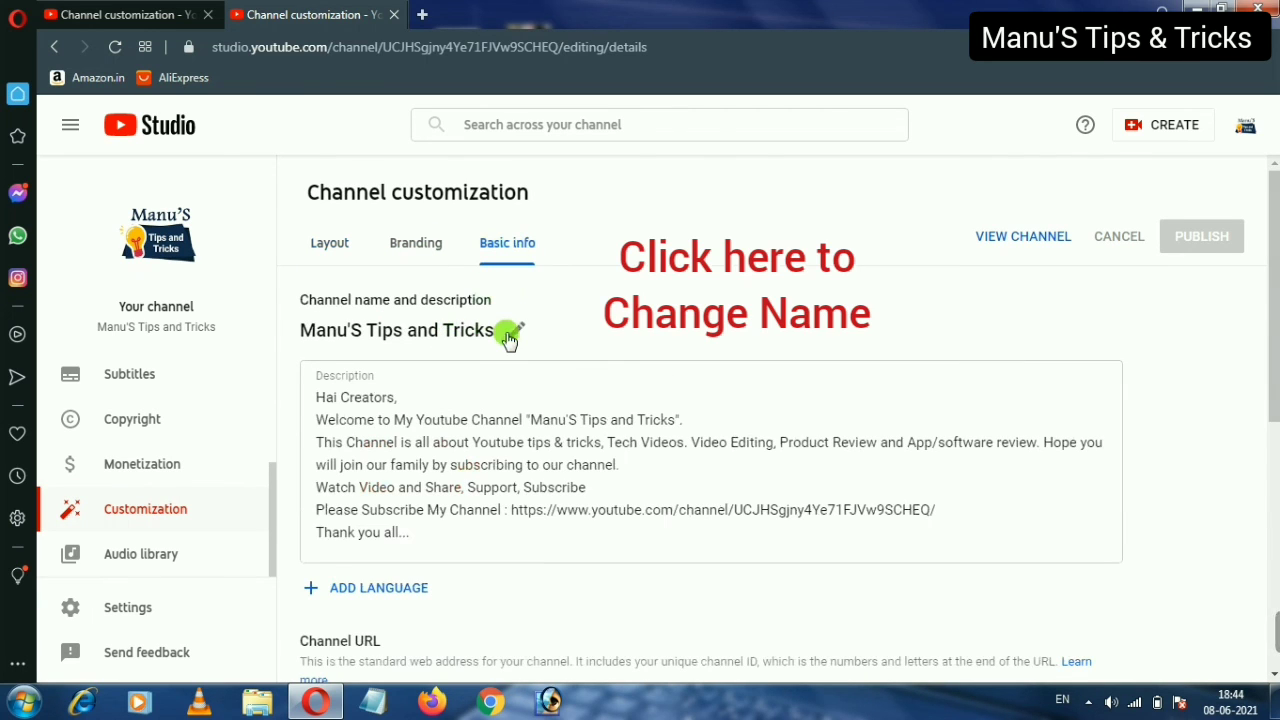